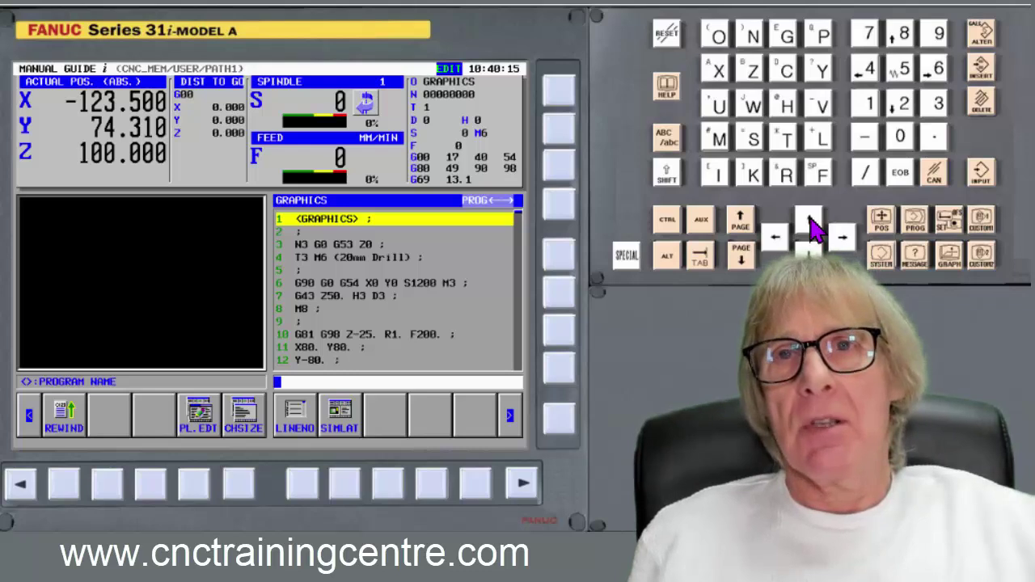
Redisplay the GRAPHICS program and show the function page with G-CONT, UNDO, T-OFS and SETING.
left_click(952, 271)
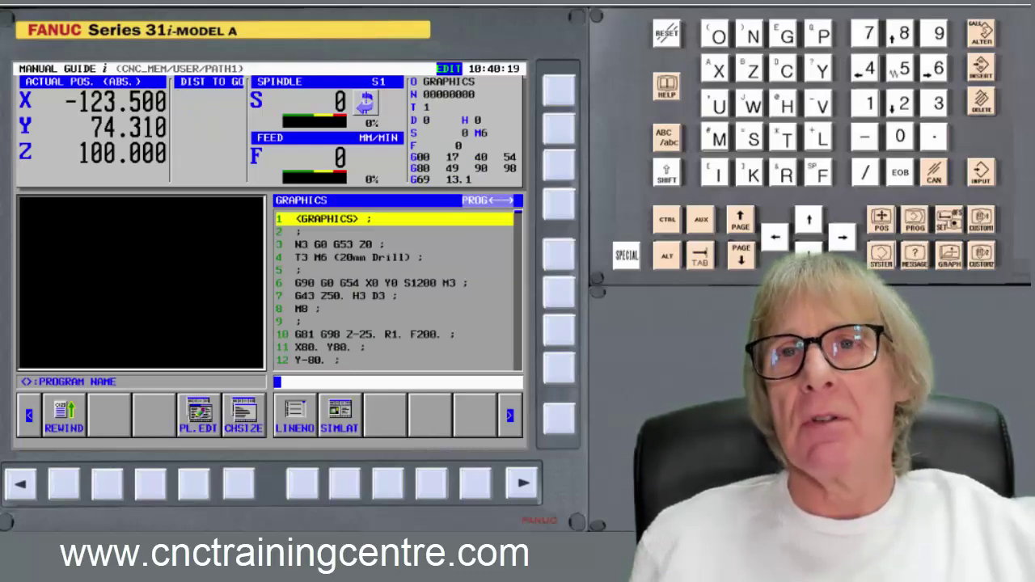
left_click(521, 485)
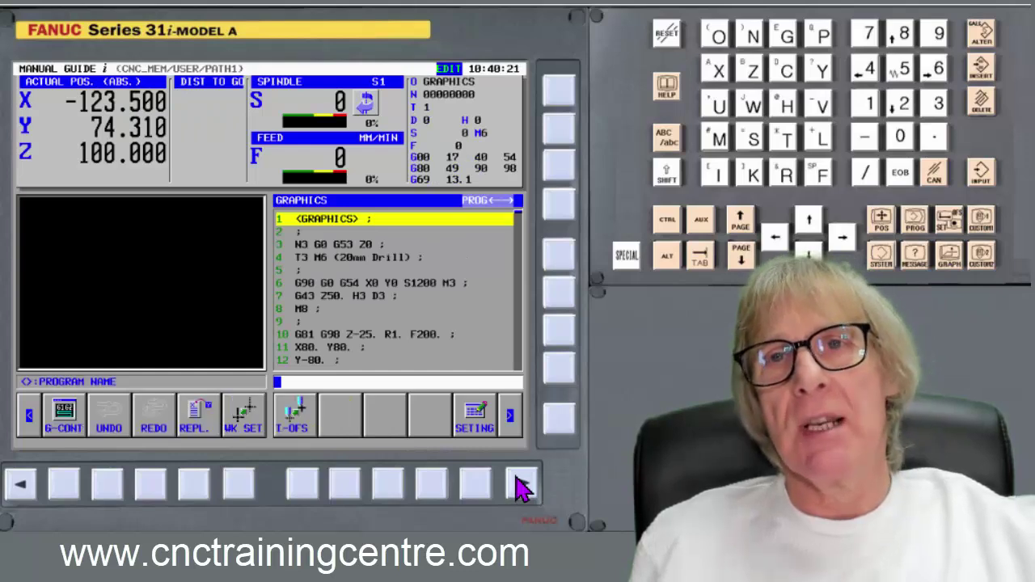
Open the tool offsets and review tool 003's length wear, cutter geometry and wear, then reach TOOL DATA.
left_click(304, 485)
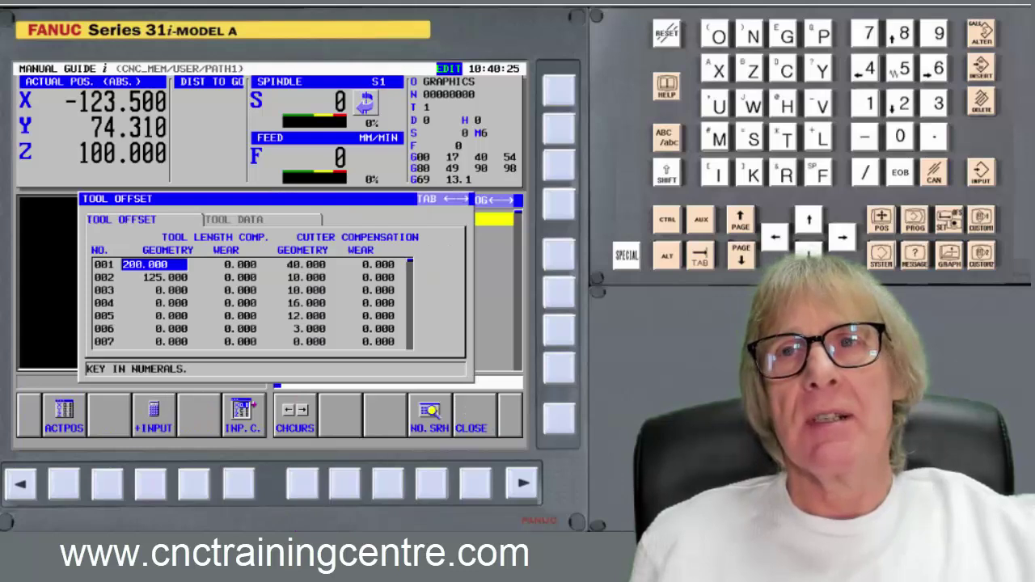
left_click(153, 276)
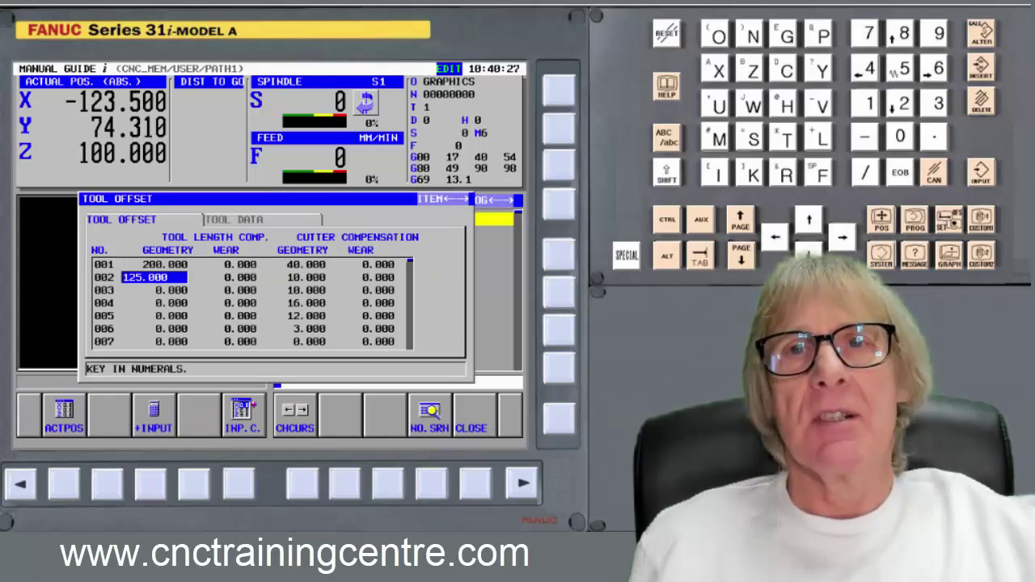
left_click(154, 289)
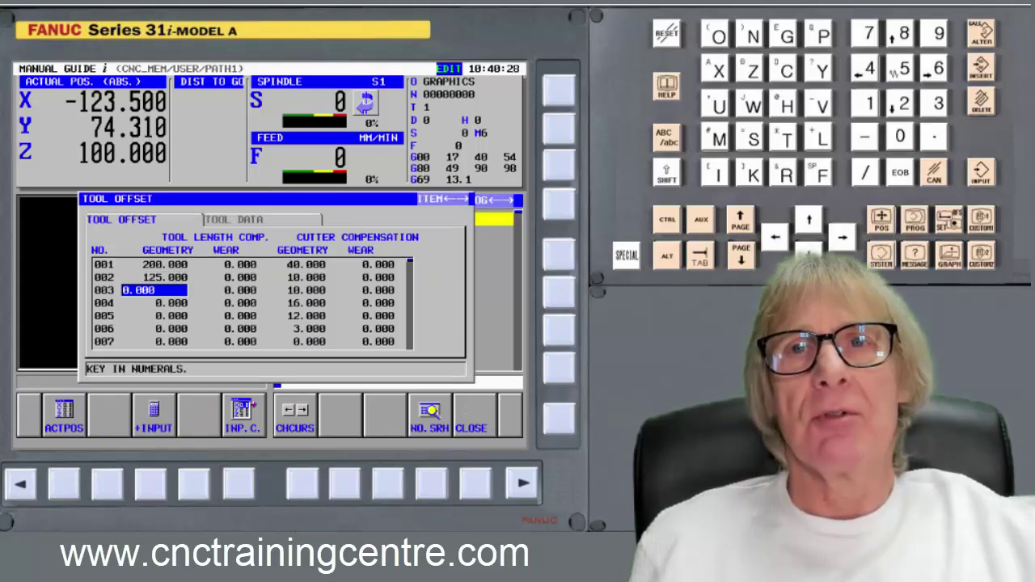
left_click(847, 244)
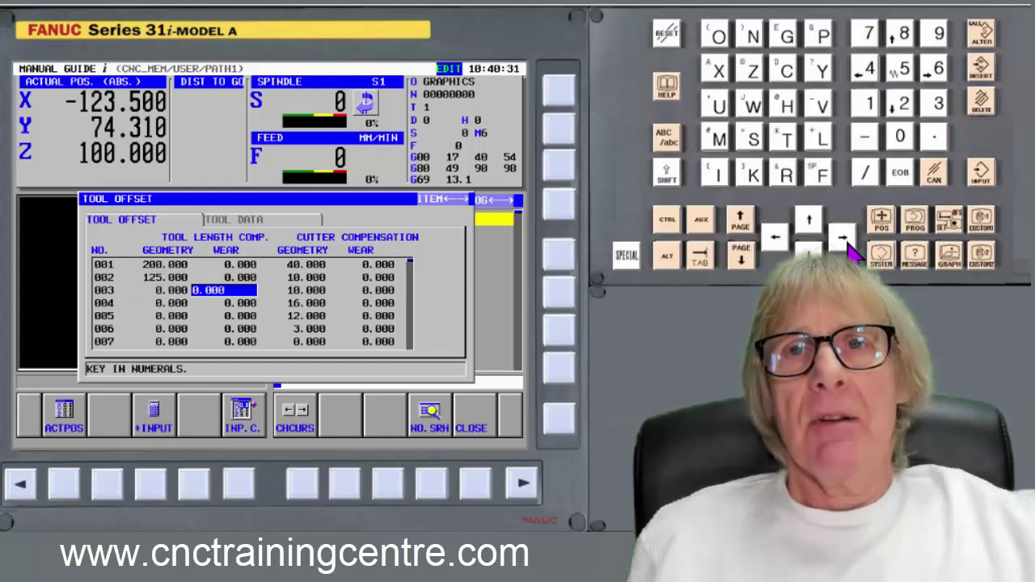
left_click(846, 244)
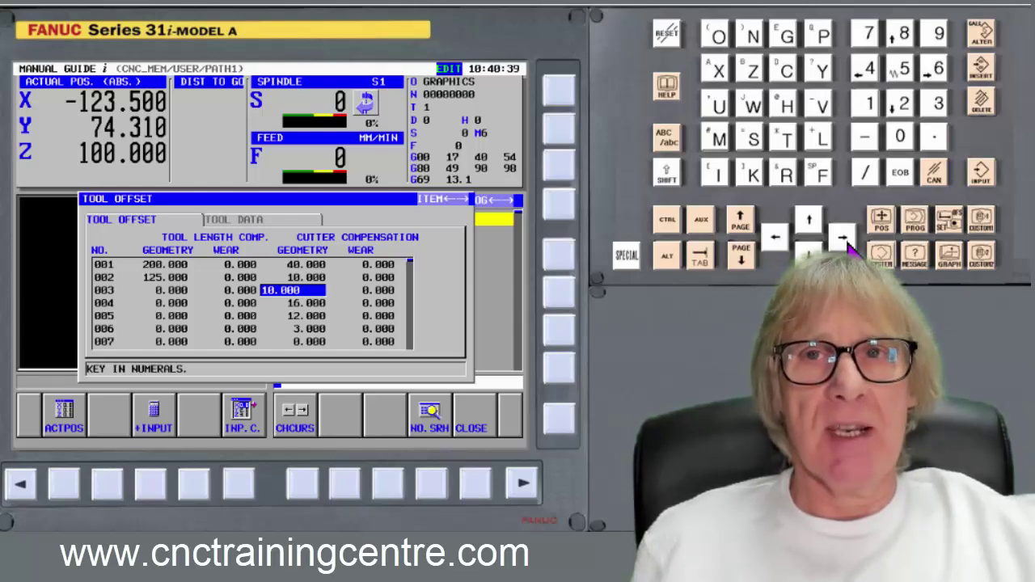
left_click(844, 243)
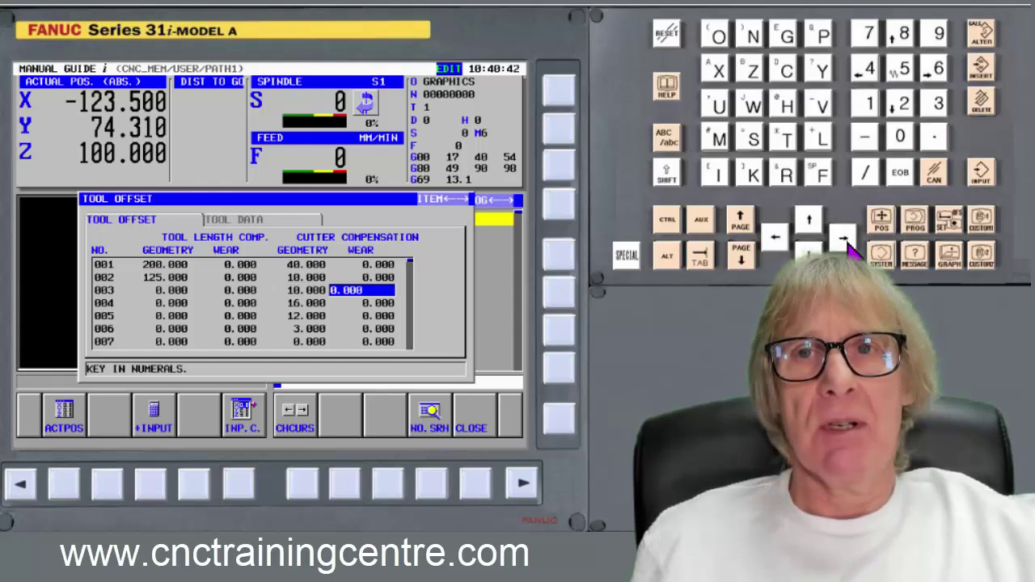
left_click(845, 242)
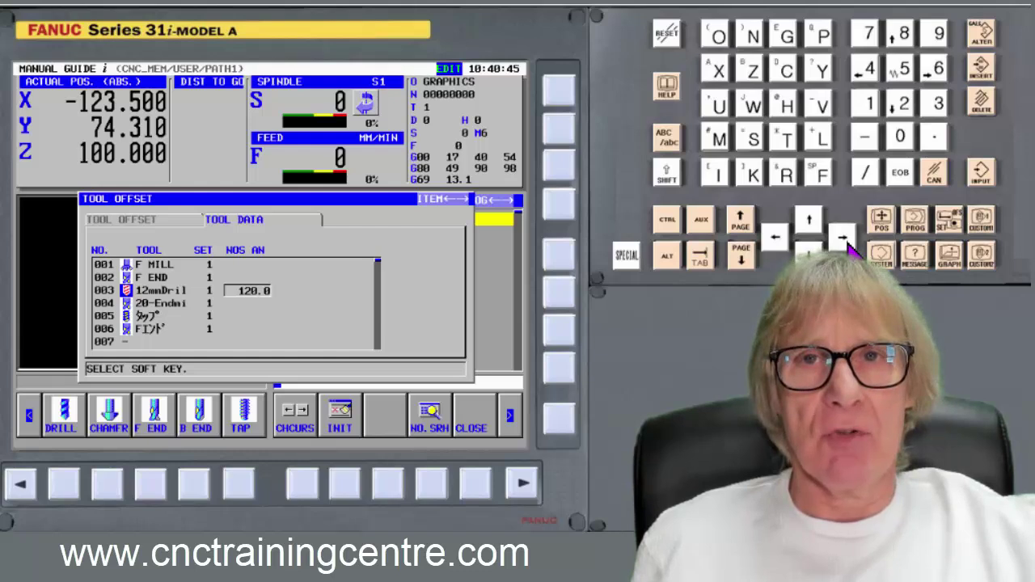
Check tool 003's drill name, orientation and 120.0 point angle, then go back to its length wear offset.
left_click(845, 242)
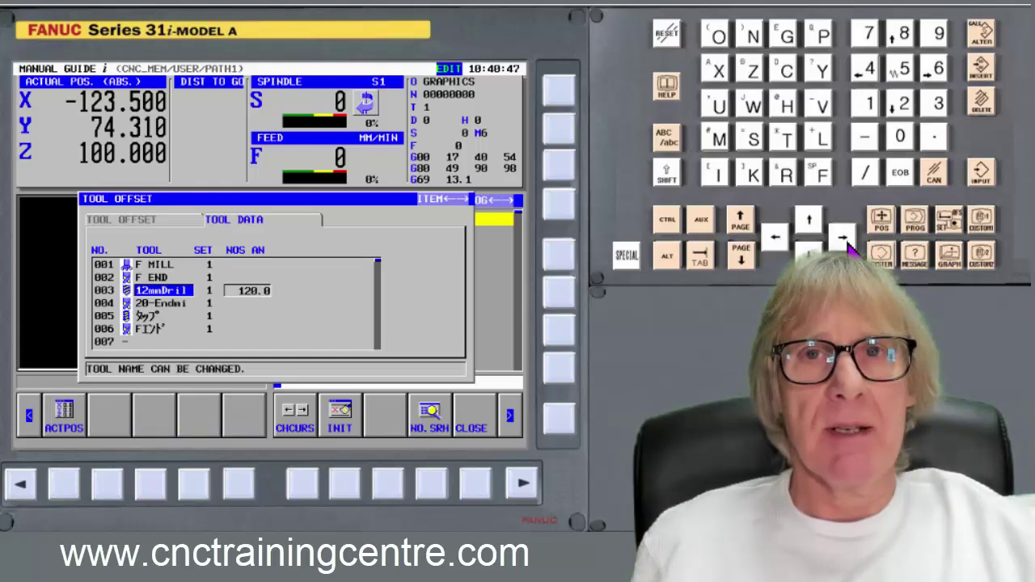
left_click(845, 243)
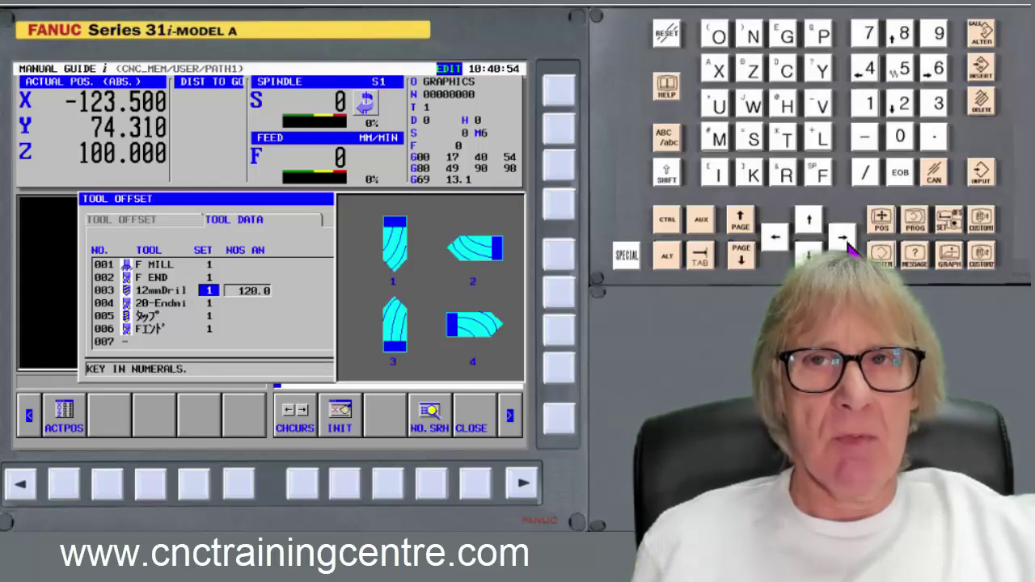
left_click(845, 241)
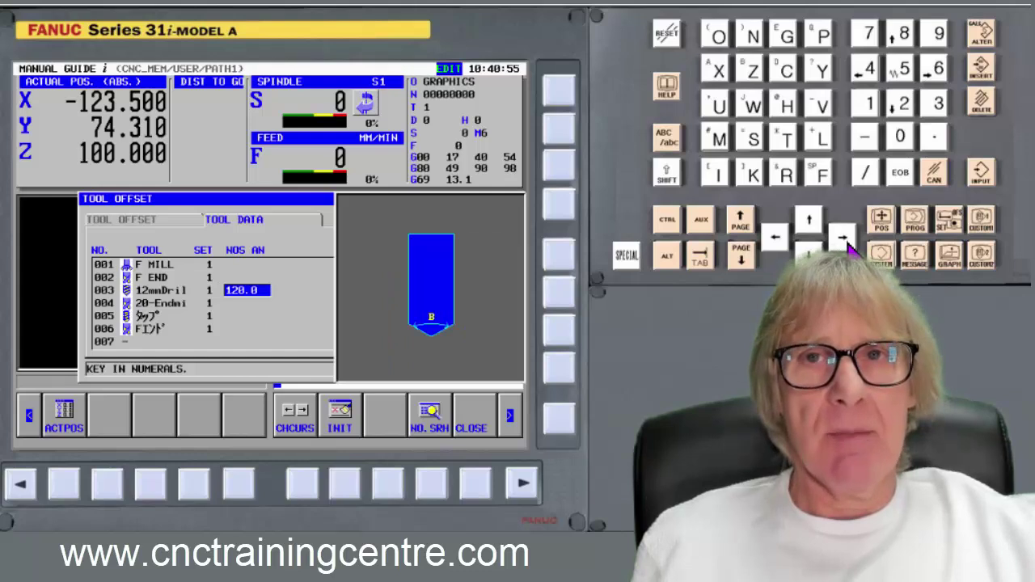
left_click(776, 241)
left_click(776, 241)
left_click(776, 241)
left_click(776, 241)
left_click(777, 241)
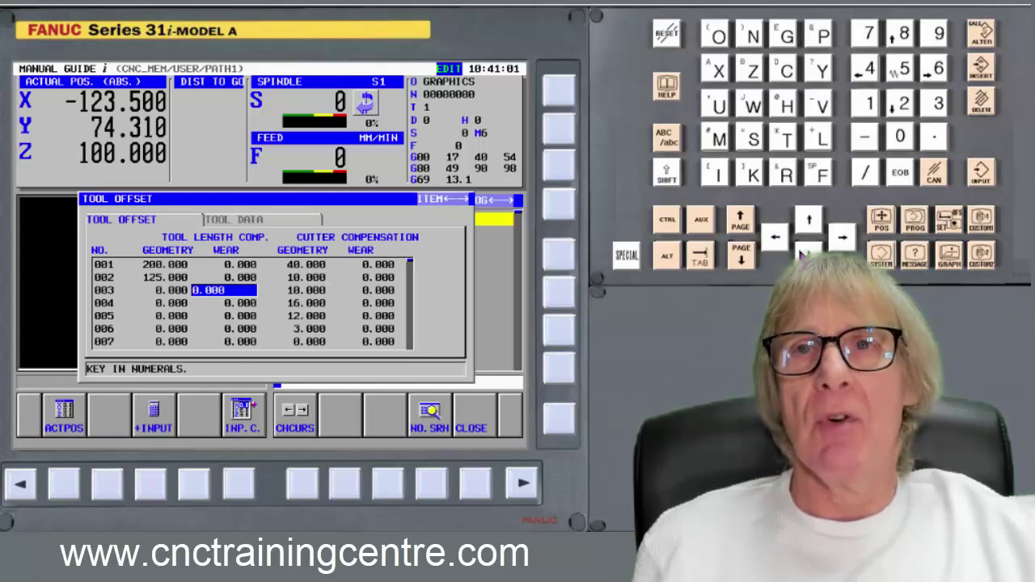
Move to tool 004 (cutter geometry 16.000) and onto its name in the tool data.
left_click(802, 254)
left_click(838, 238)
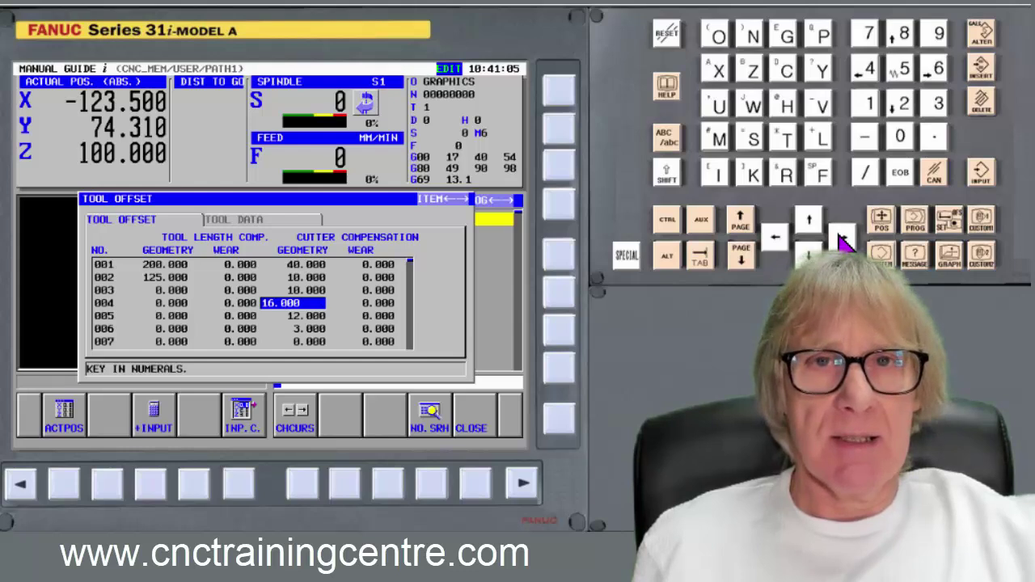
left_click(840, 240)
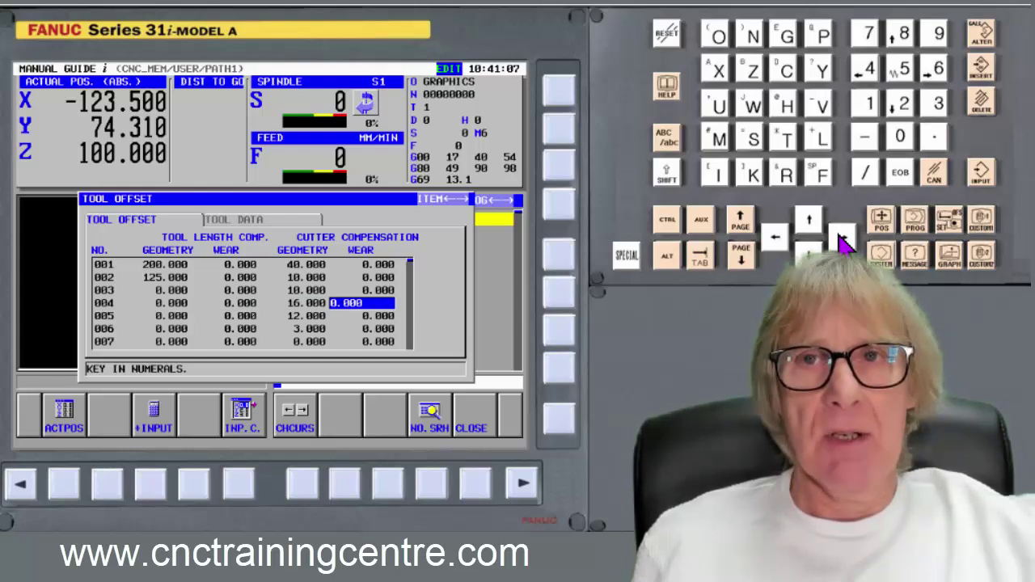
left_click(841, 240)
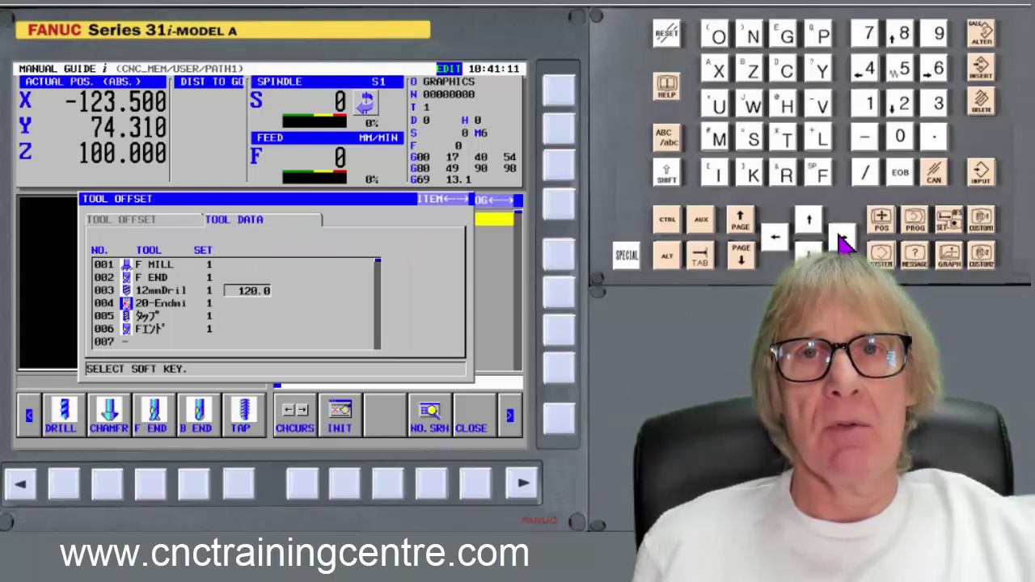
left_click(841, 239)
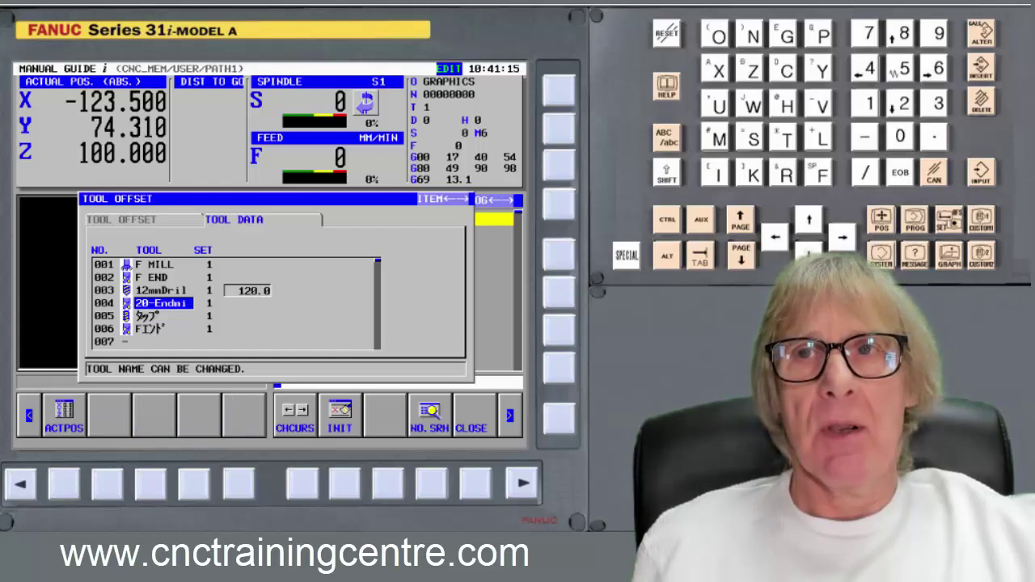
left_click(841, 240)
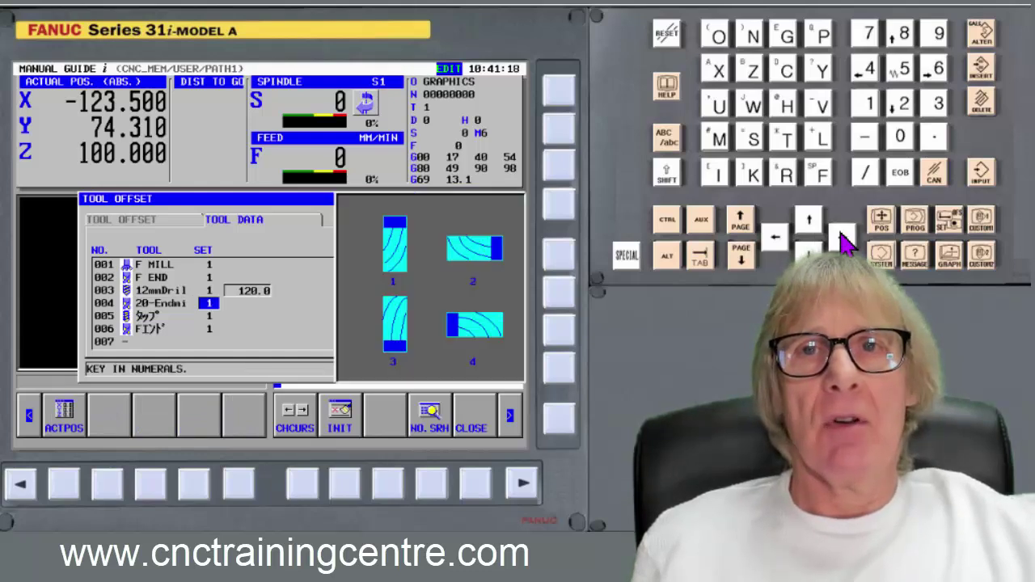
left_click(776, 239)
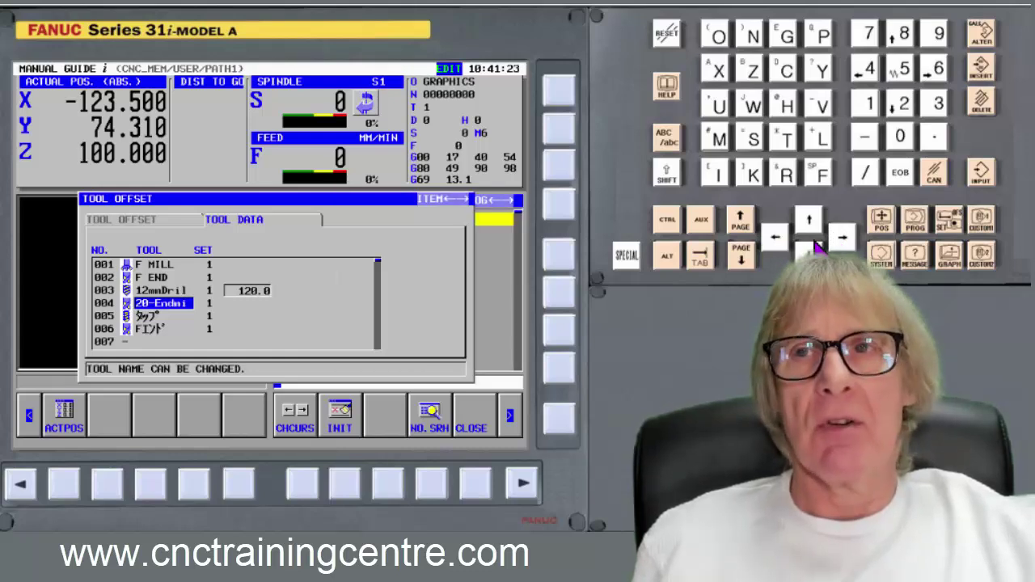
left_click(842, 238)
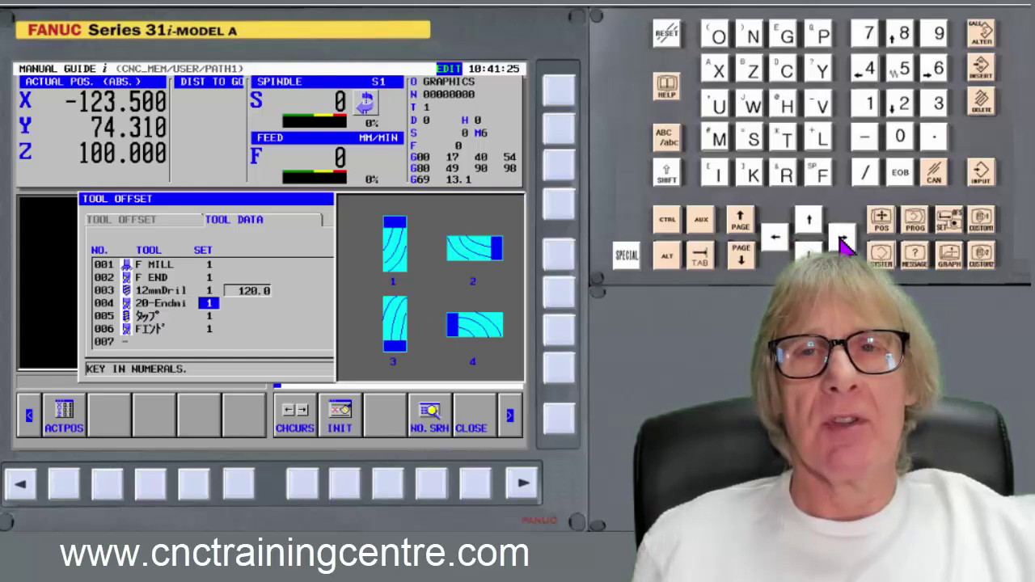
left_click(776, 238)
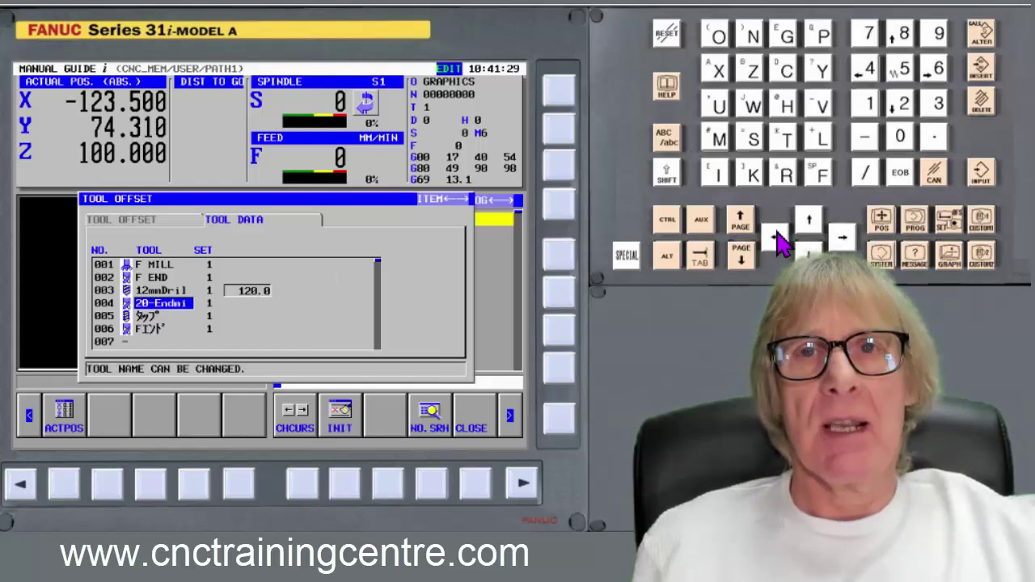
Enter 32MM as tool 004's name, then return to its length geometry in the offset table.
left_click(938, 102)
left_click(905, 104)
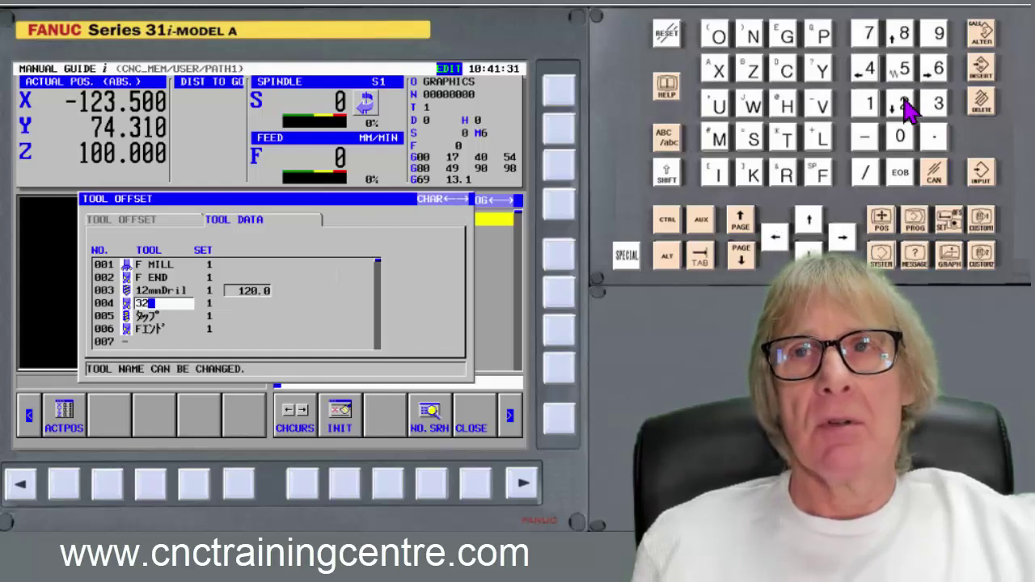
left_click(723, 143)
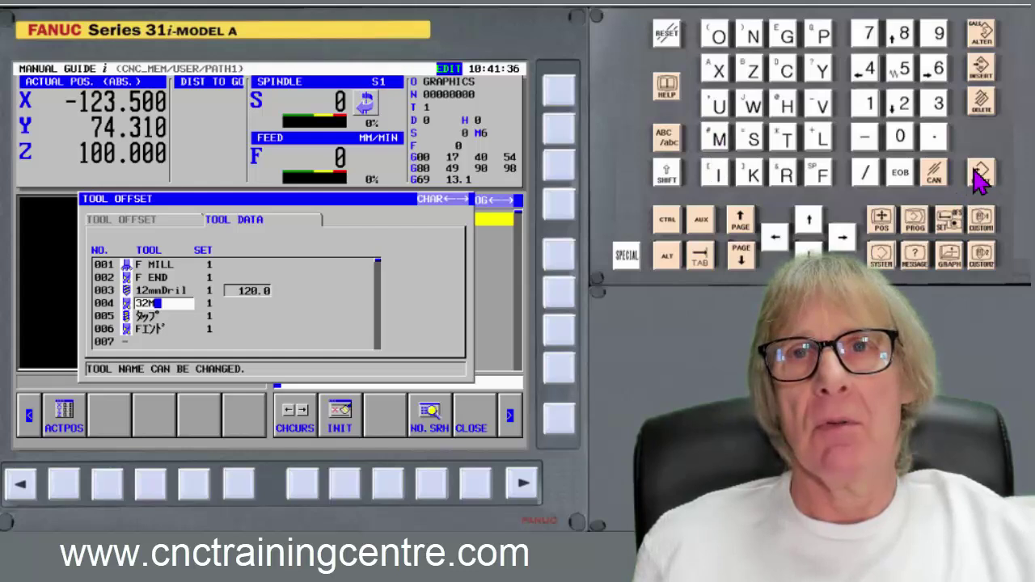
left_click(719, 143)
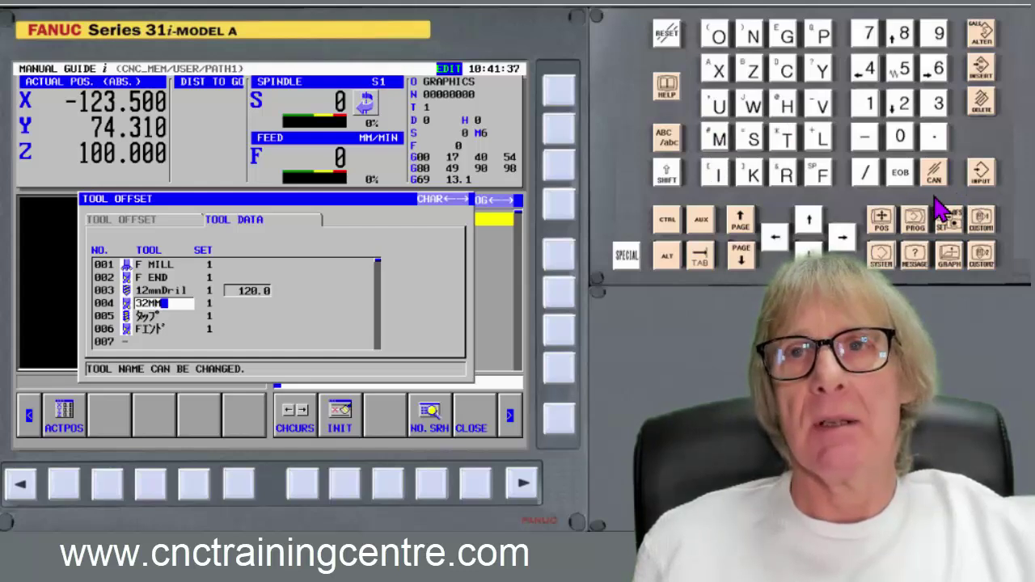
left_click(980, 178)
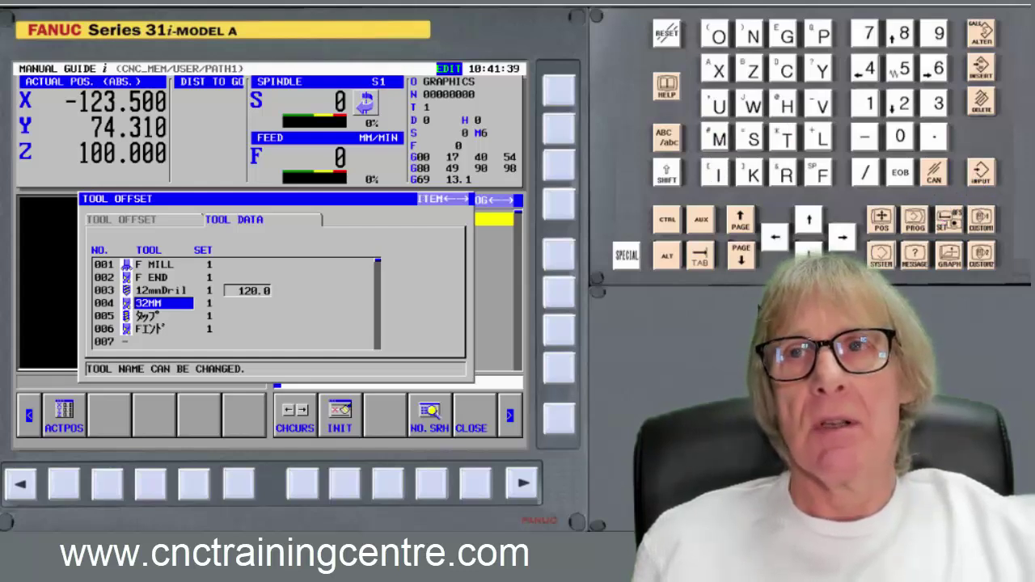
left_click(772, 240)
left_click(772, 240)
left_click(772, 240)
left_click(772, 240)
left_click(772, 240)
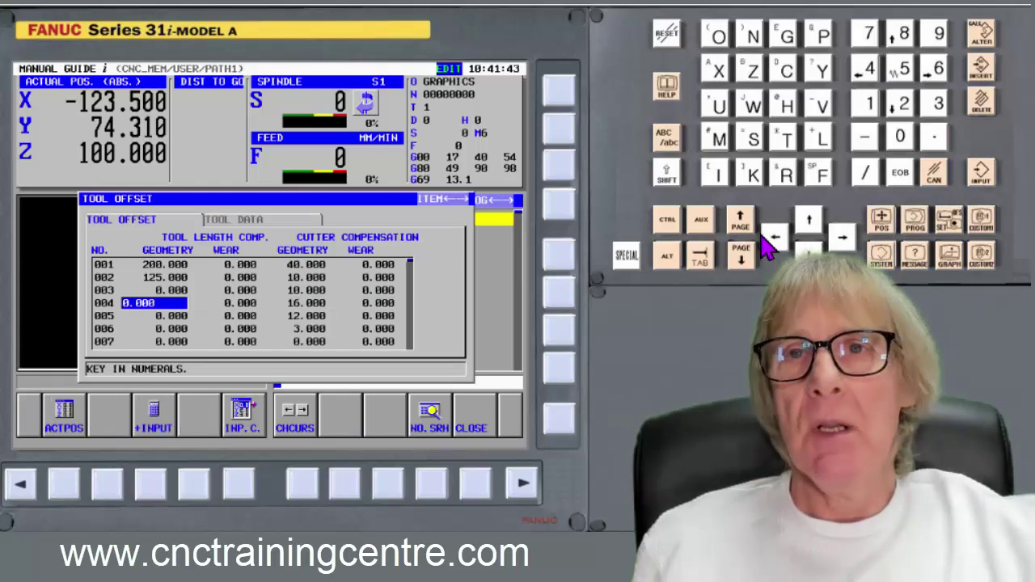
Close the Tool Offset window and put the cursor back on line 1 of the GRAPHICS program.
left_click(475, 485)
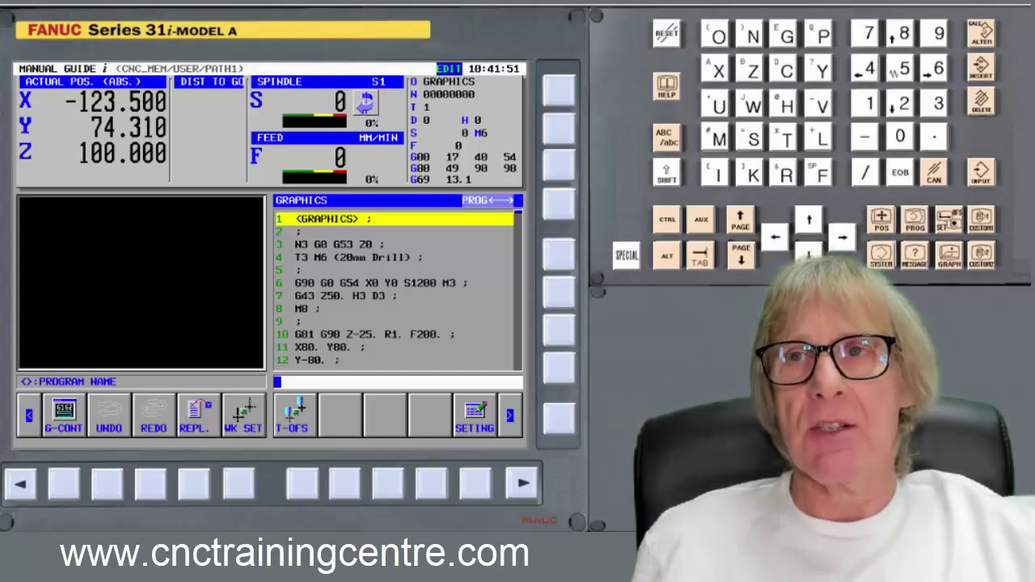
left_click(808, 253)
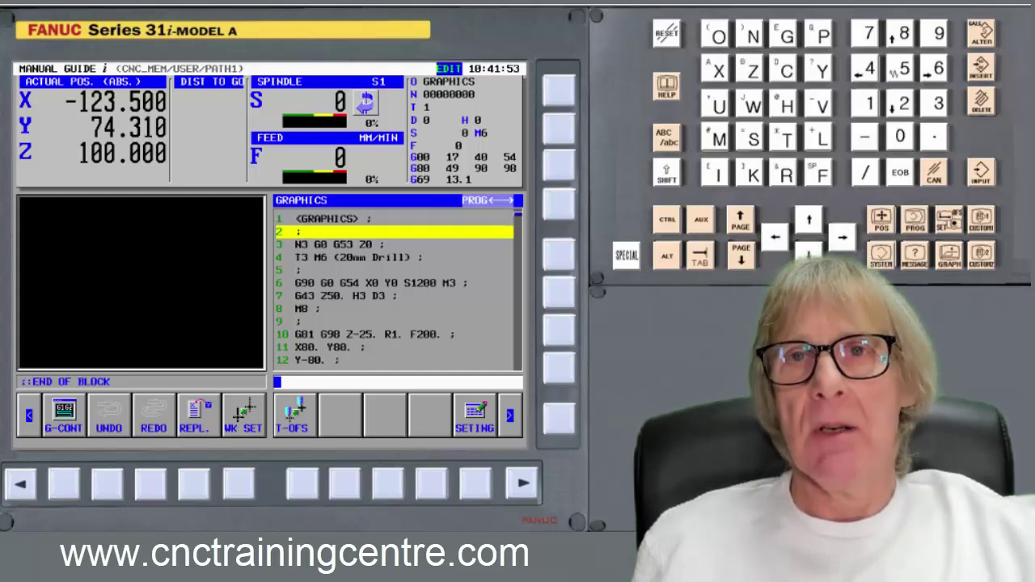
left_click(811, 222)
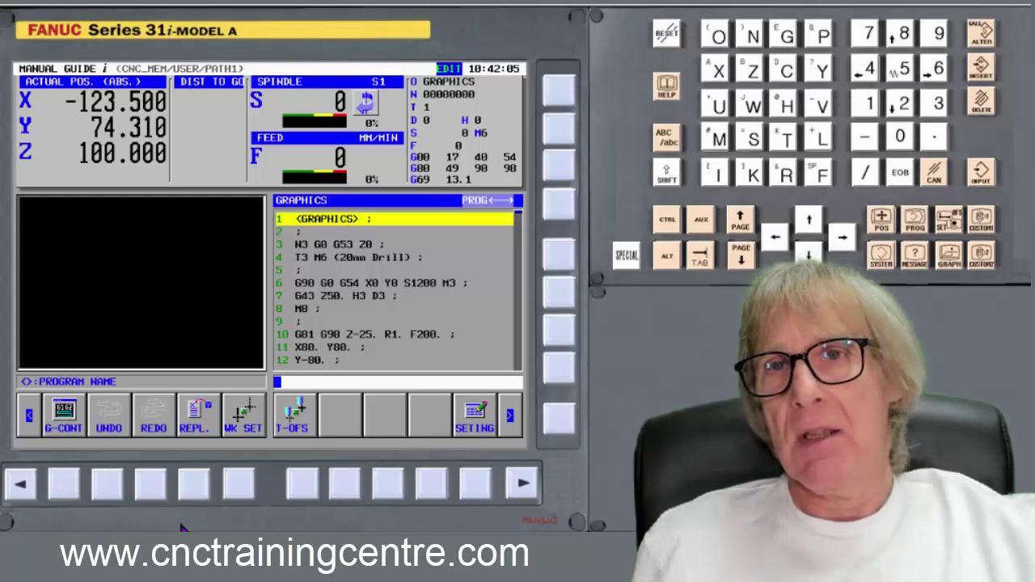
Insert a starting command and choose 1. RECTANGULAR BLANK FIGURE from the BLANK tab.
left_click(523, 485)
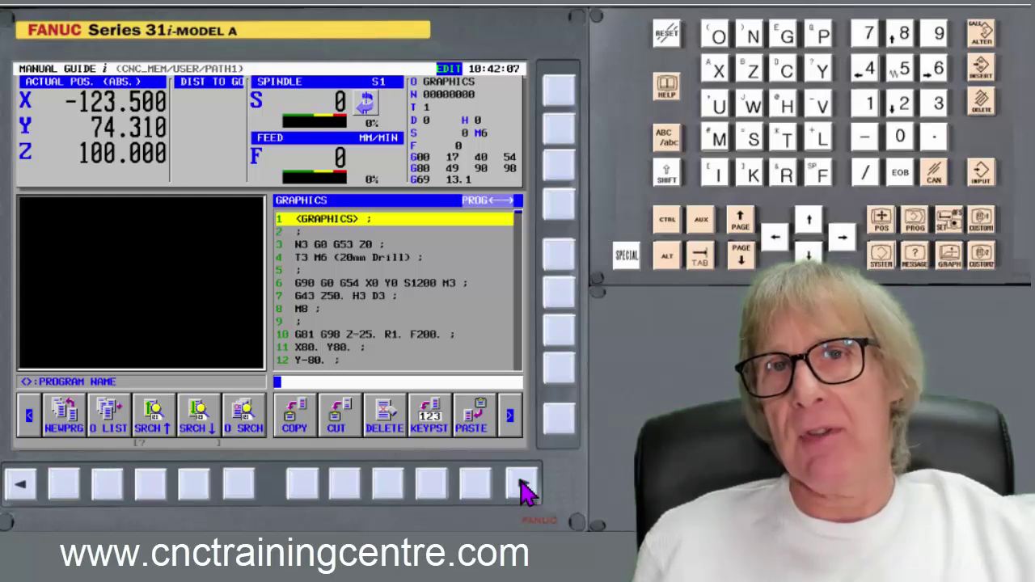
left_click(522, 485)
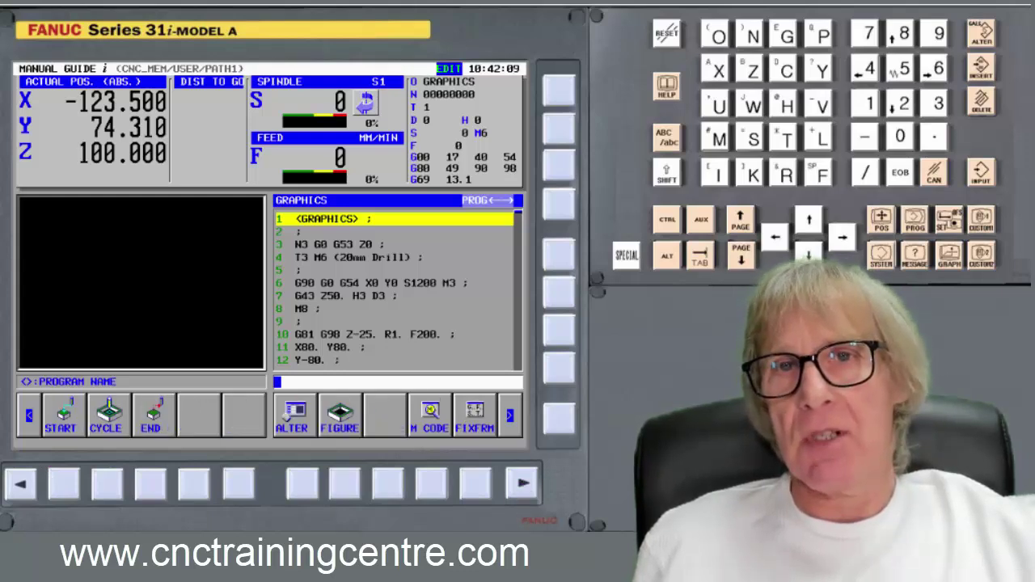
left_click(63, 485)
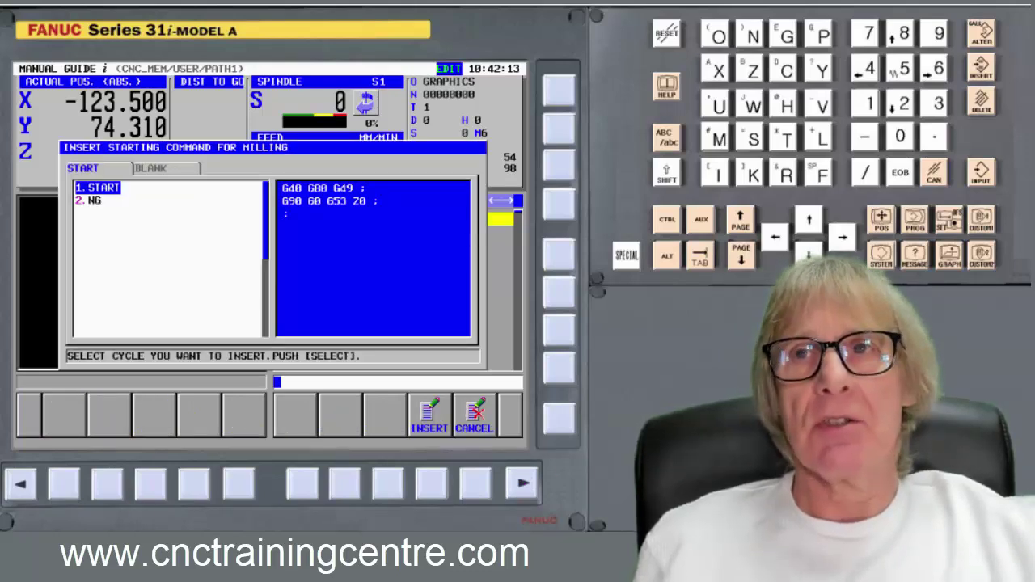
left_click(842, 237)
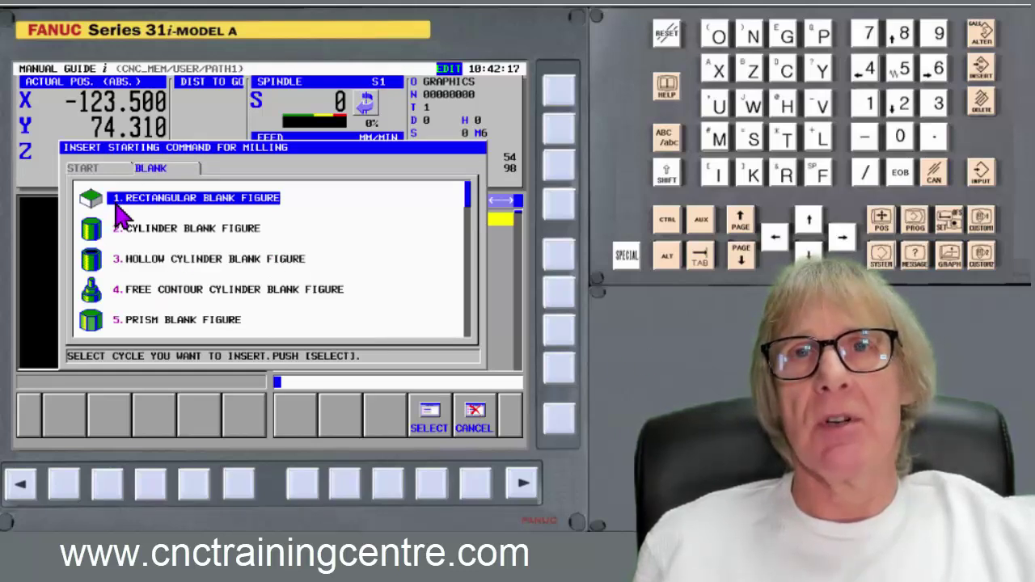
left_click(431, 485)
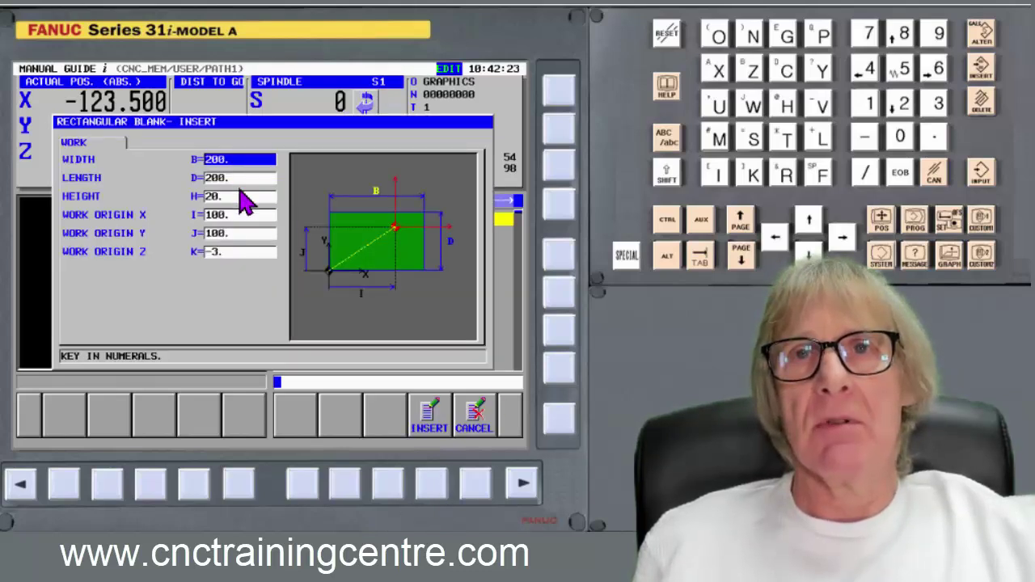
Set the 200 x 200 x 20 blank's work origin Z to 0 and insert the G1902 block.
left_click(806, 252)
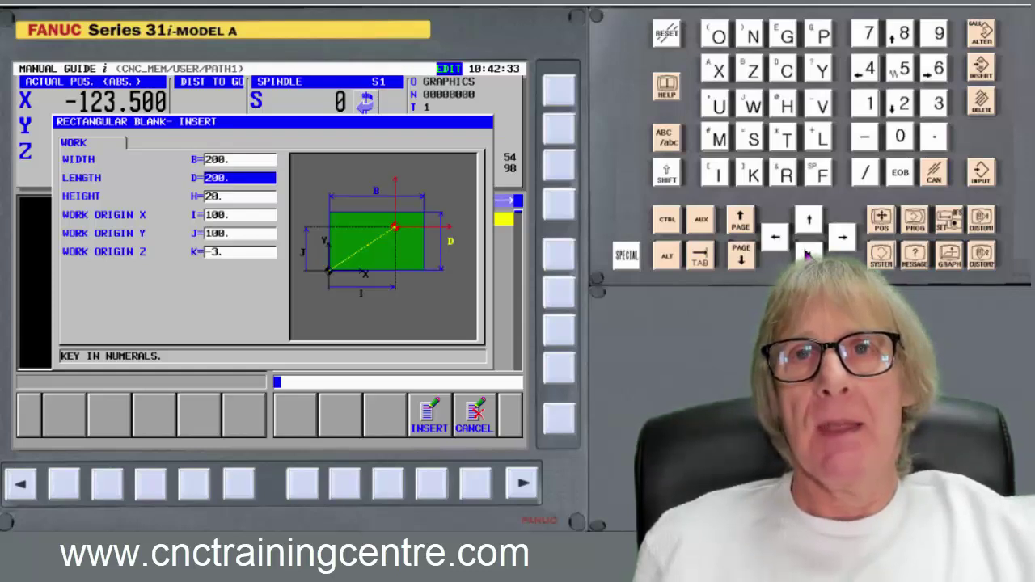
left_click(806, 253)
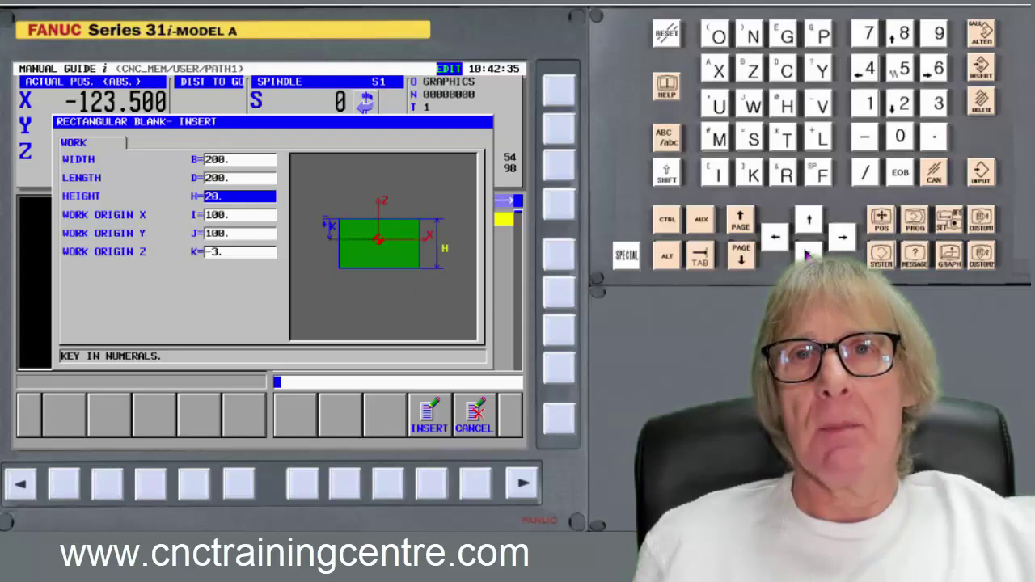
left_click(806, 253)
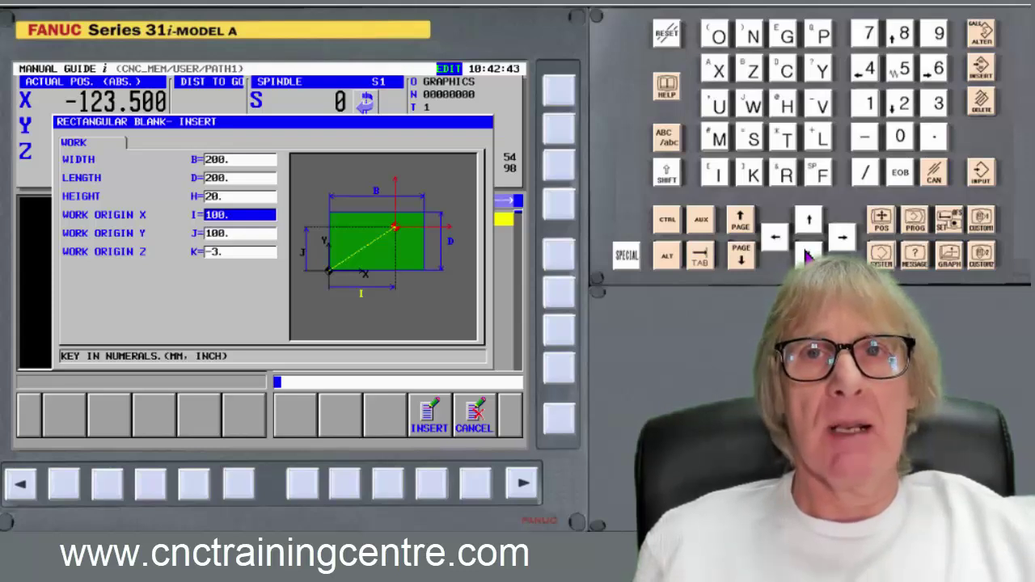
left_click(807, 253)
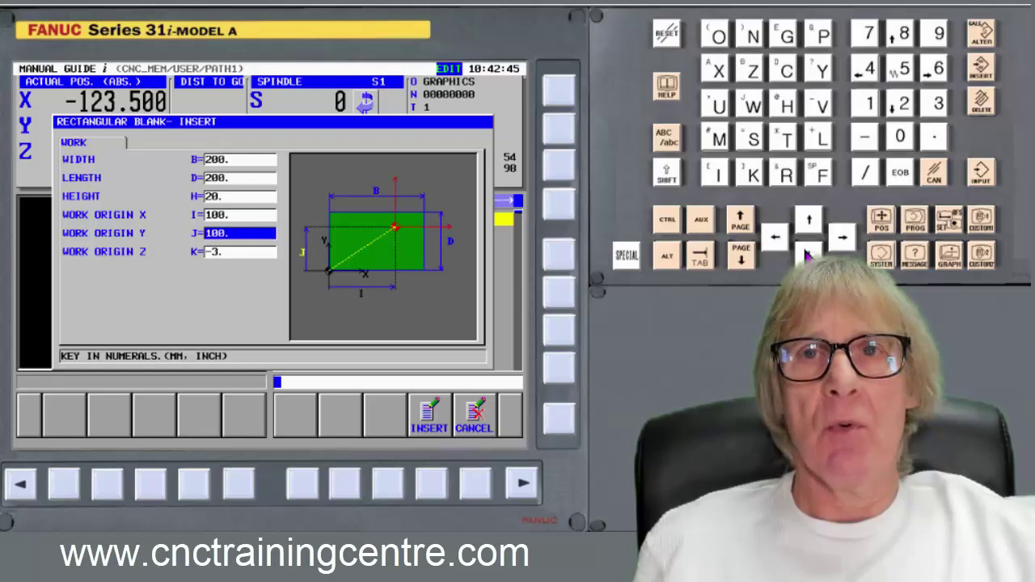
left_click(807, 253)
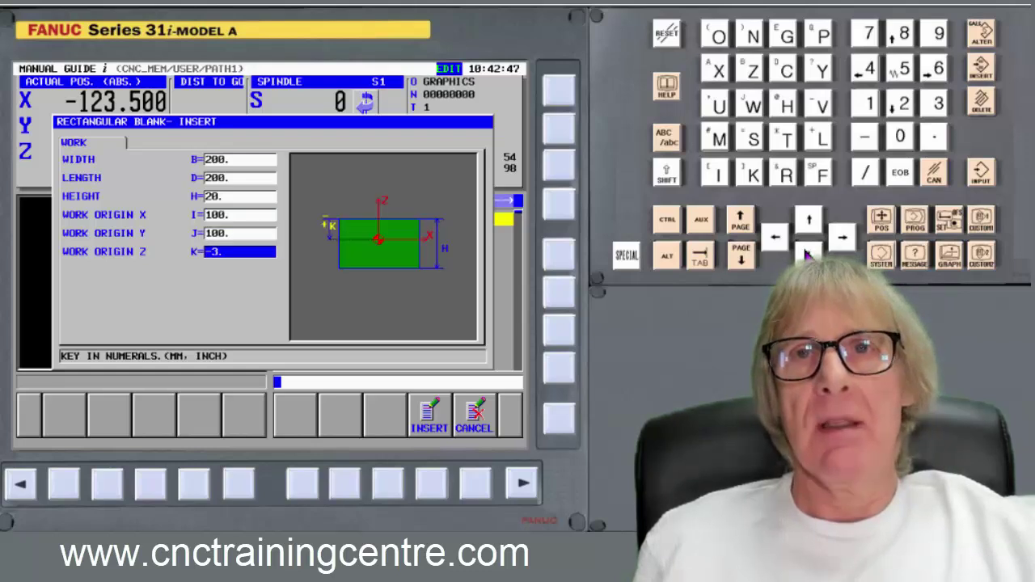
left_click(912, 147)
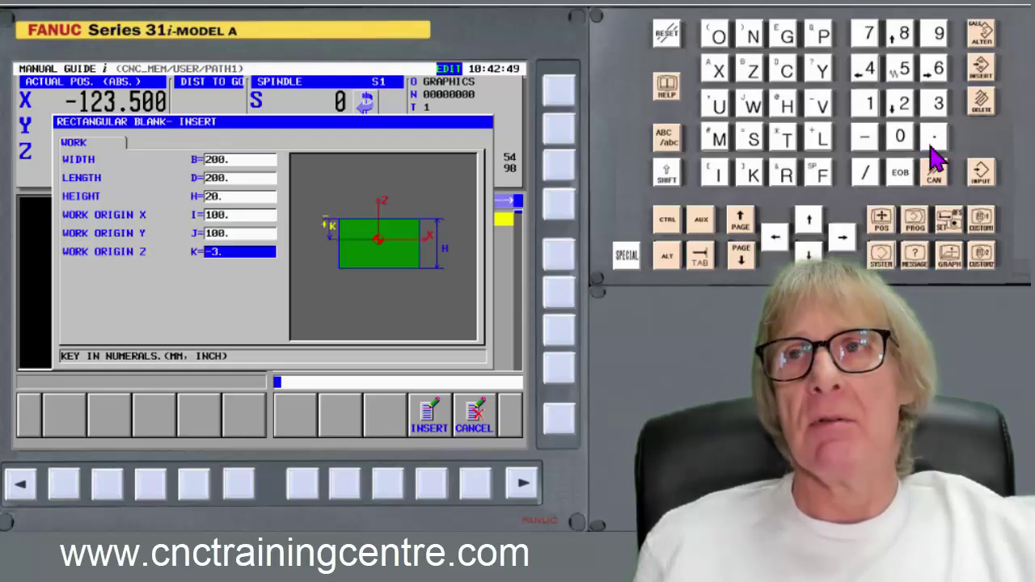
left_click(980, 174)
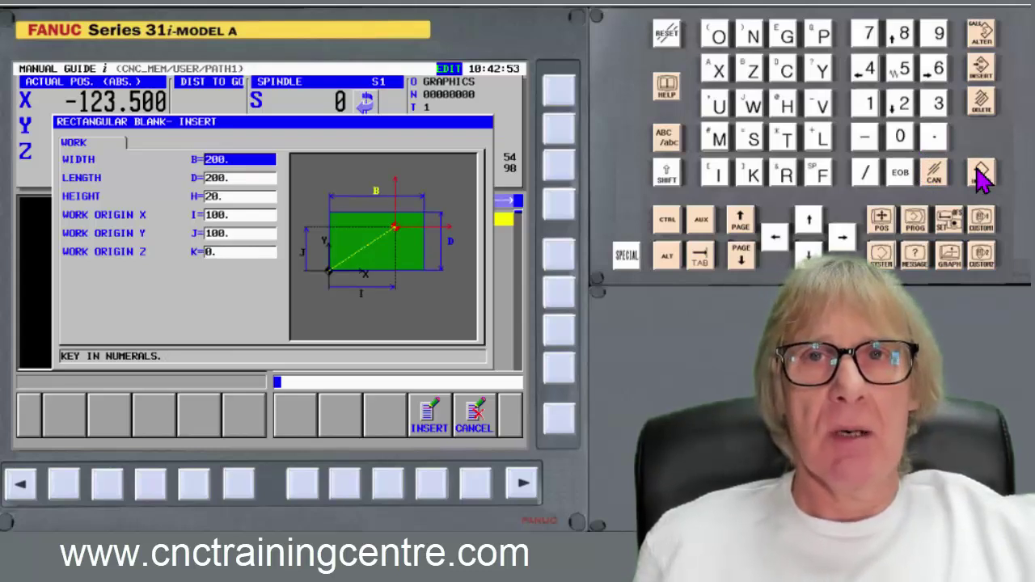
left_click(430, 485)
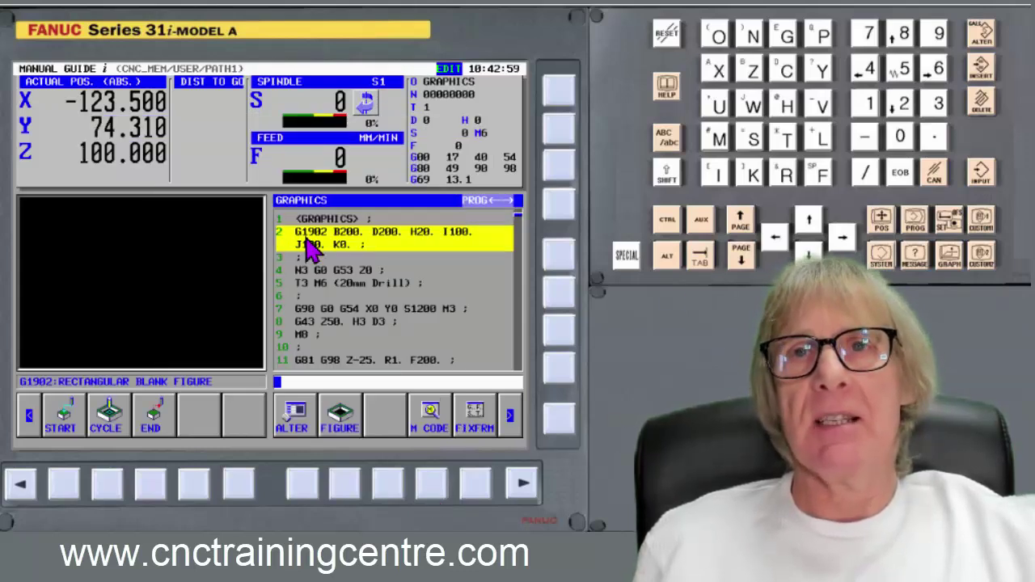
left_click(807, 254)
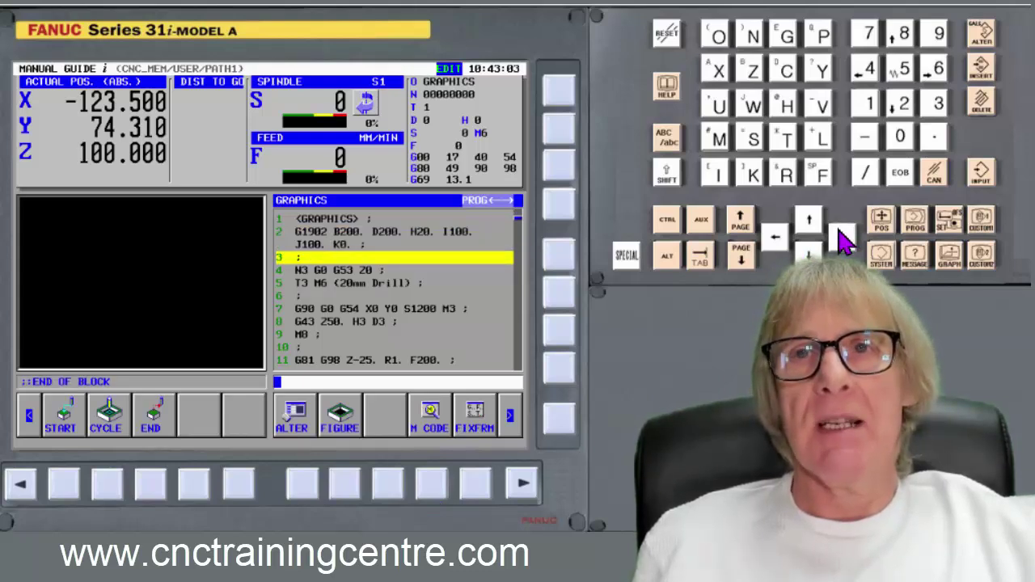
left_click(841, 238)
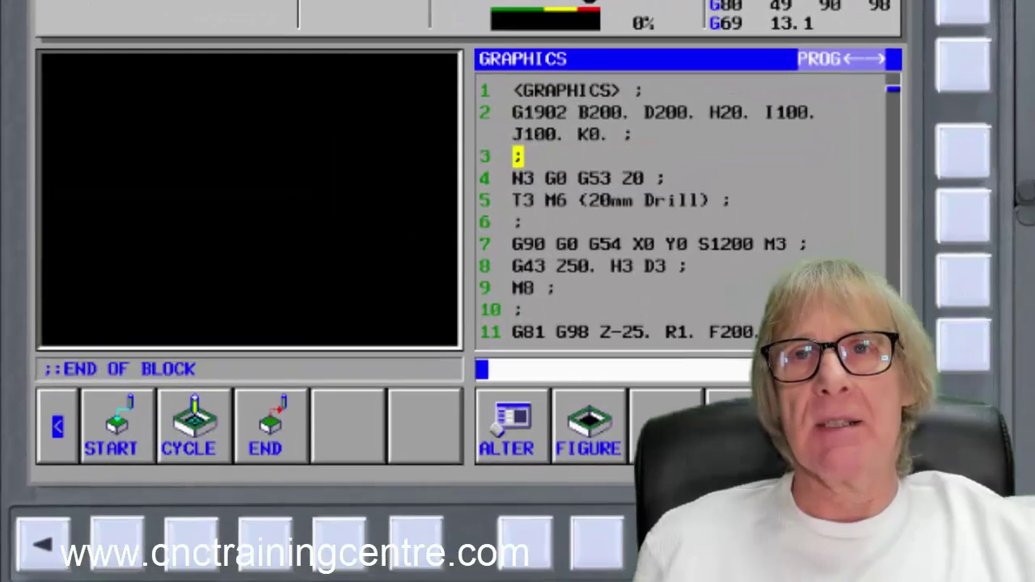
left_click(808, 219)
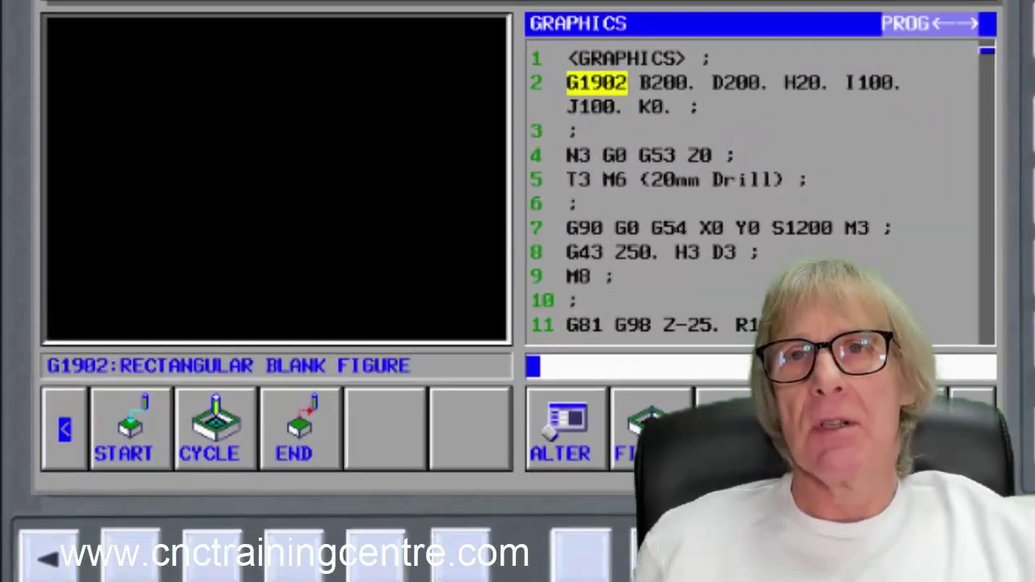
left_click(668, 83)
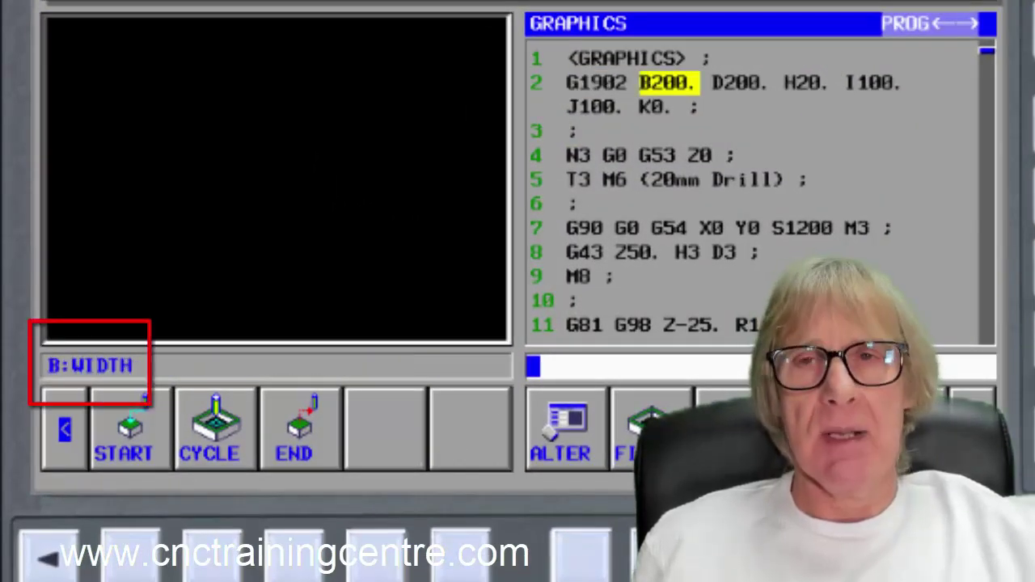
left_click(741, 83)
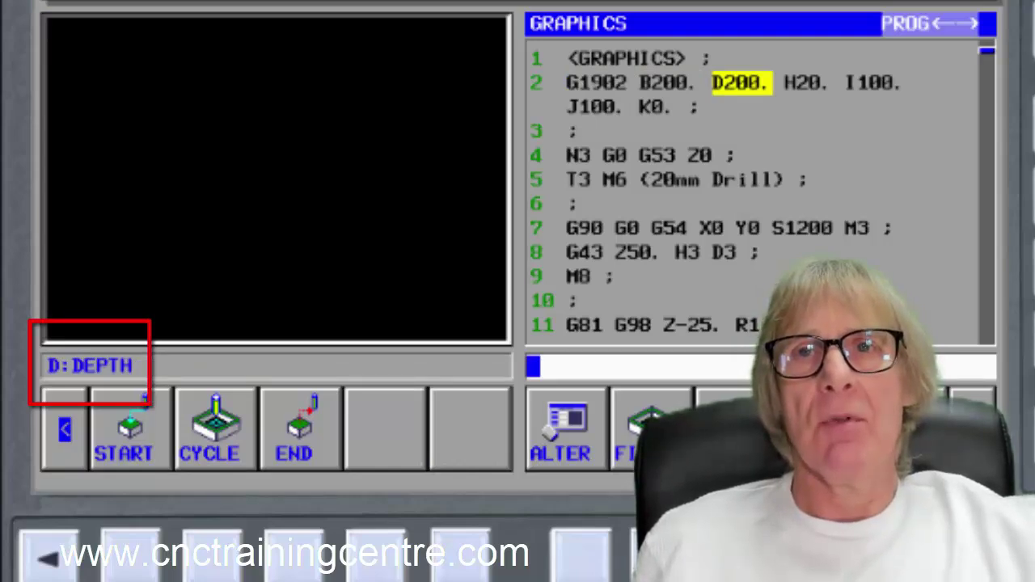
left_click(668, 82)
left_click(591, 83)
left_click(631, 94)
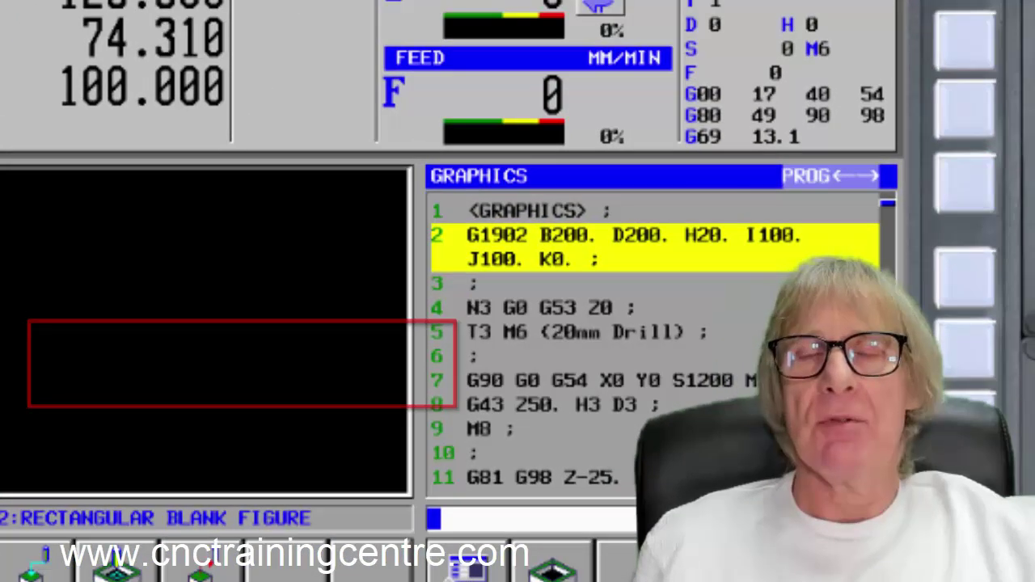
key("Return")
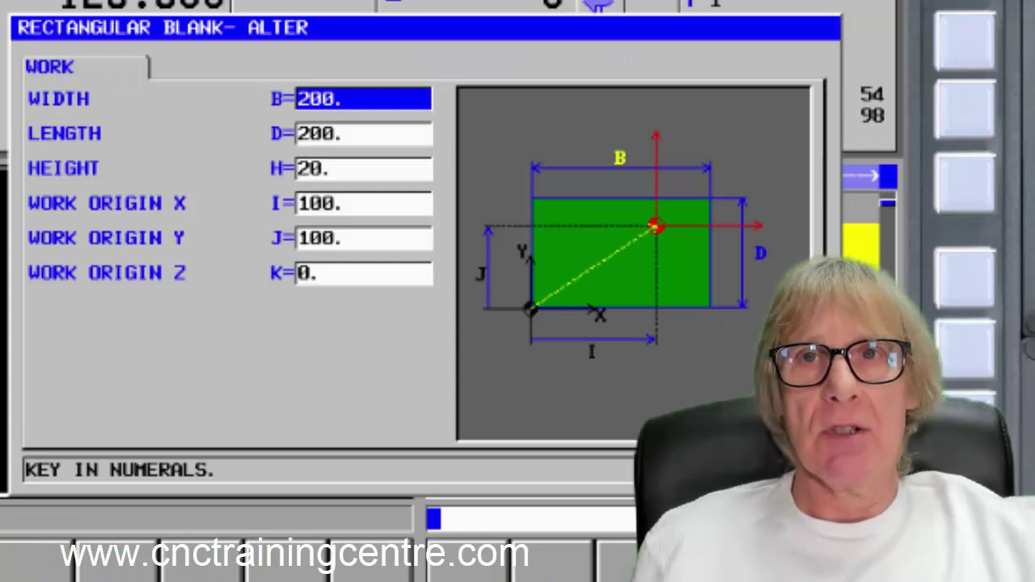
key("Escape")
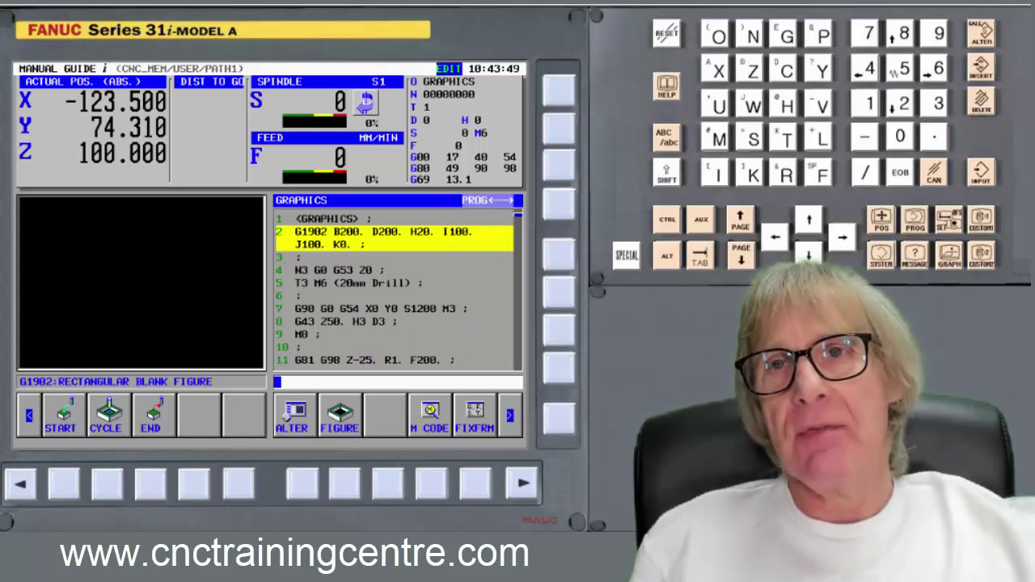
Open the Simulate-Animate window via the SIMLAT softkey.
left_click(523, 484)
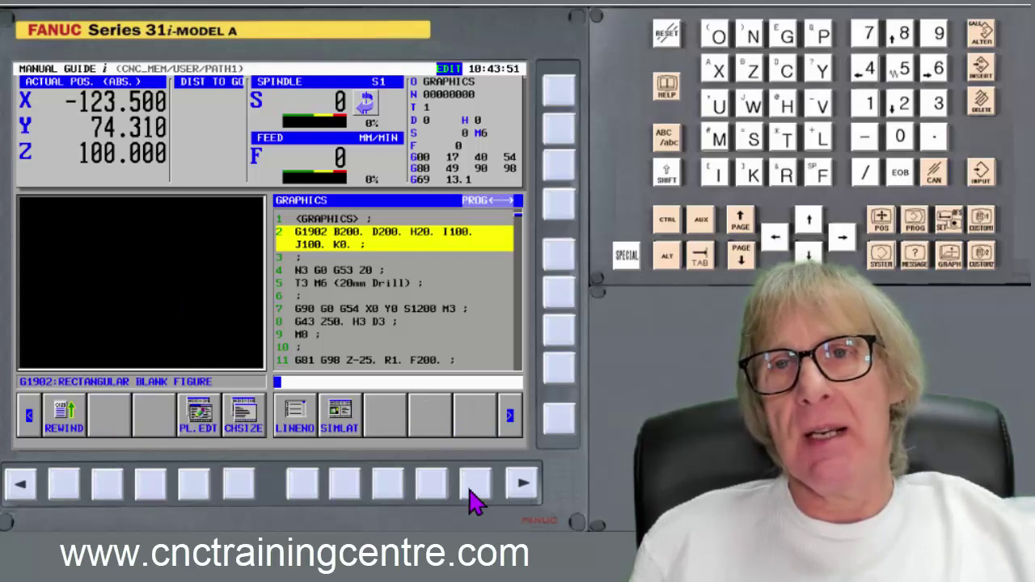
left_click(335, 480)
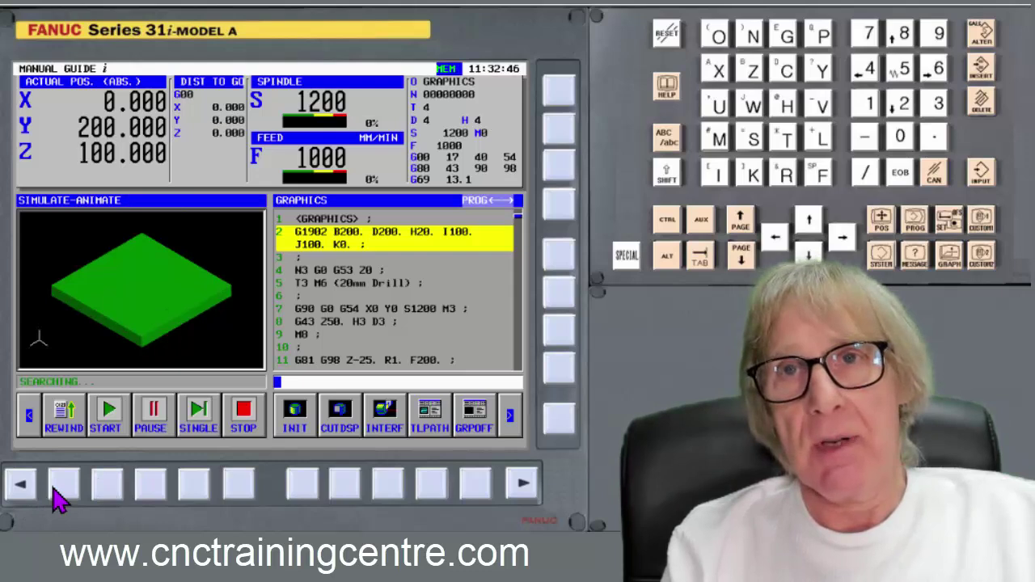
Rewind and run the full simulation, cutting the central hole and four corner holes, then rewind.
left_click(53, 488)
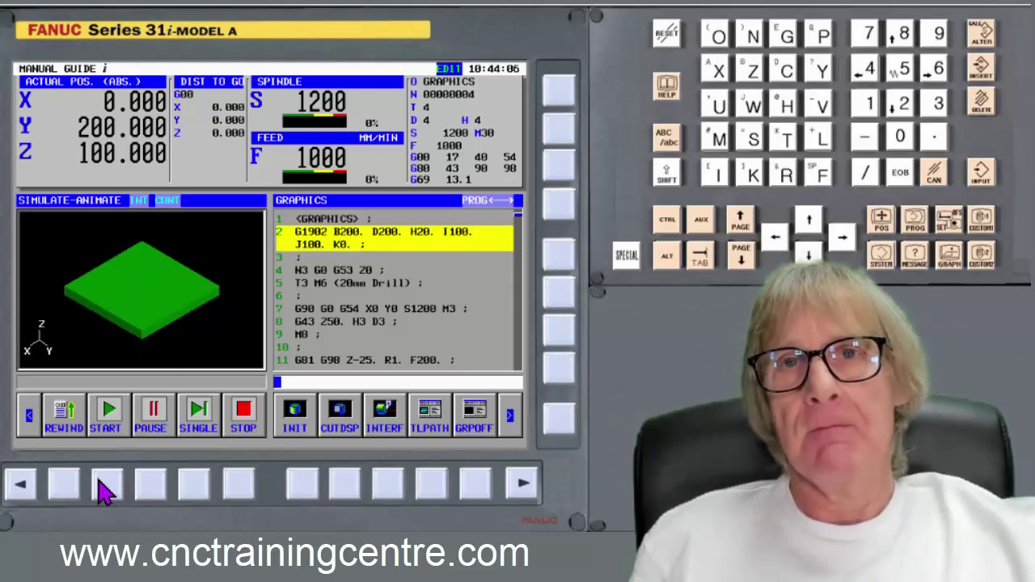
left_click(105, 485)
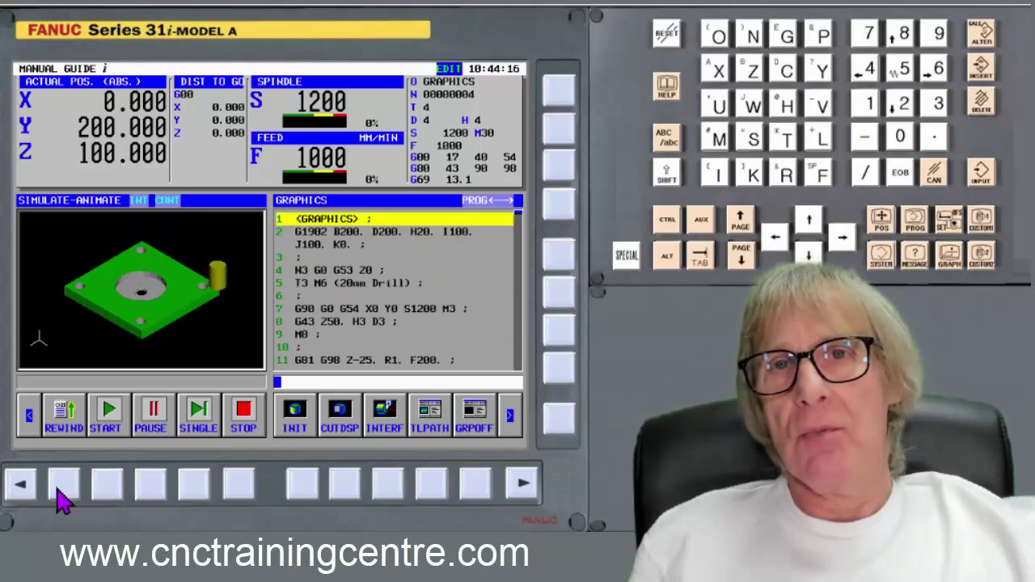
left_click(63, 485)
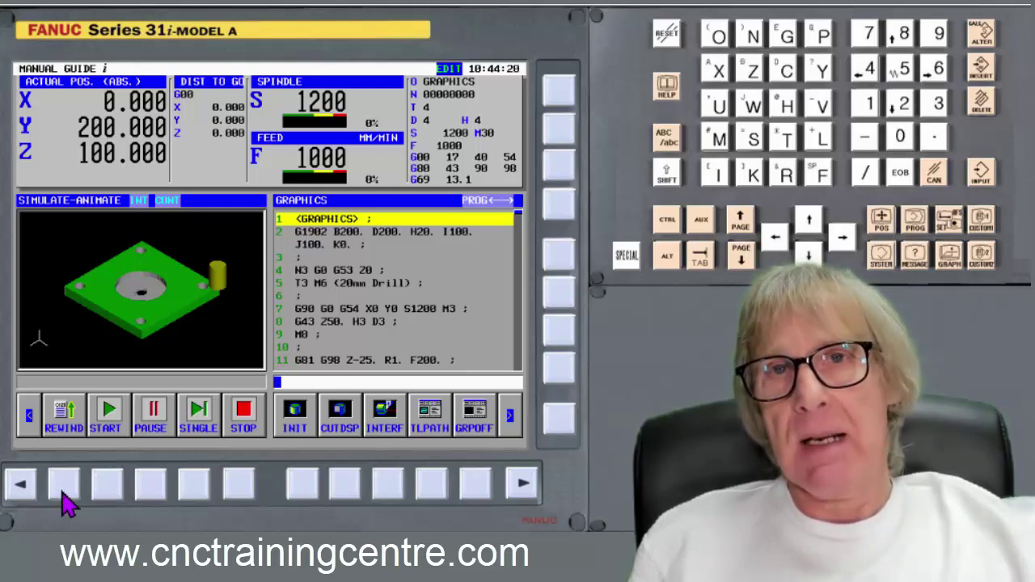
Single-step through the tool change, positioning and coolant-on blocks up to the G81 drilling cycle.
left_click(198, 483)
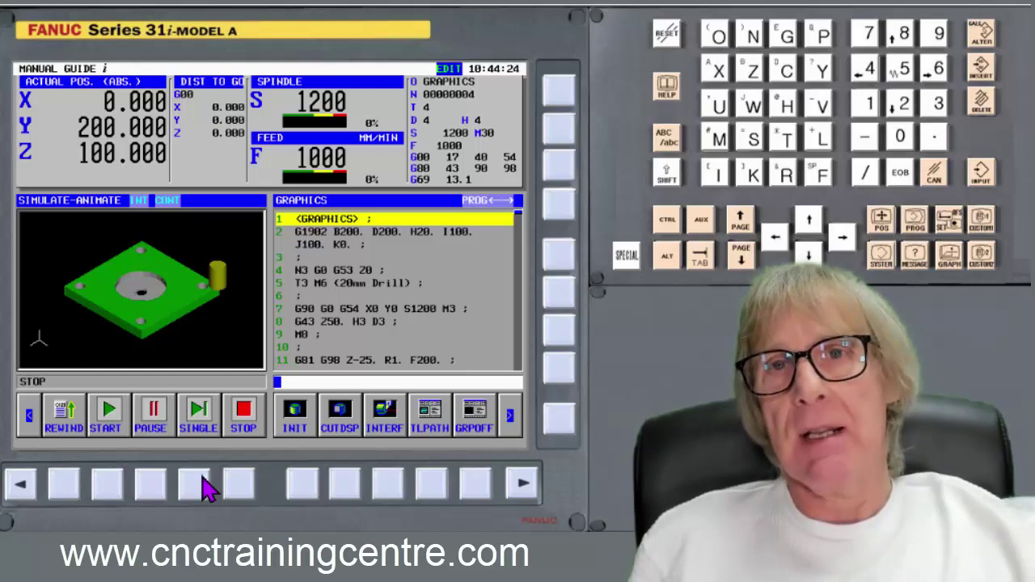
left_click(195, 486)
left_click(195, 486)
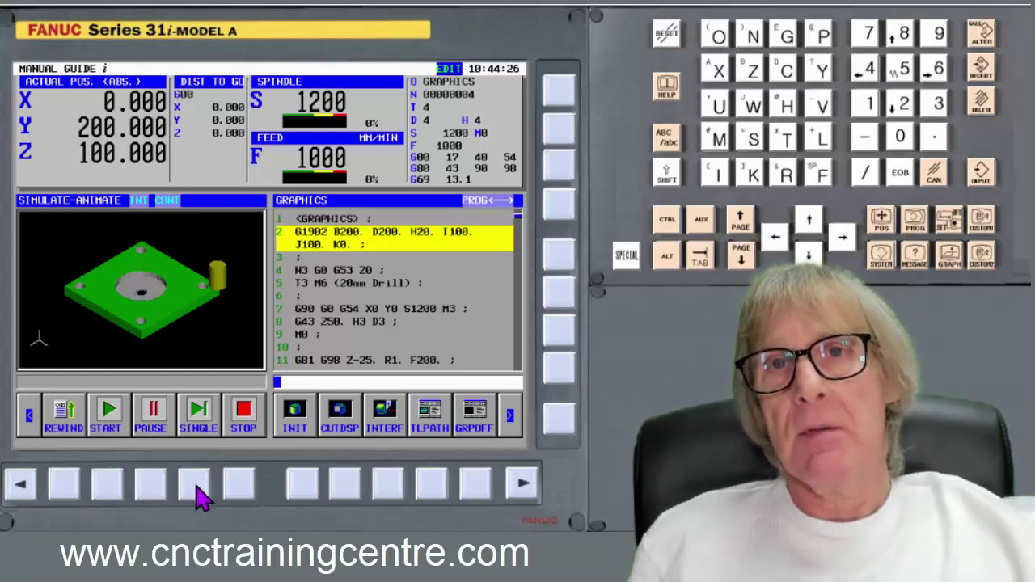
left_click(195, 485)
left_click(194, 485)
left_click(195, 486)
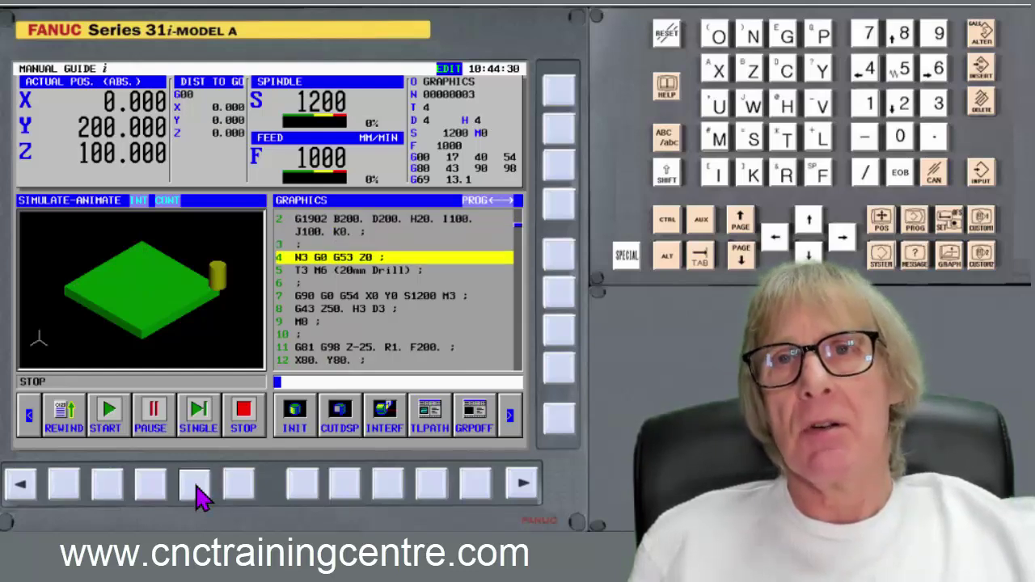
left_click(195, 486)
left_click(195, 486)
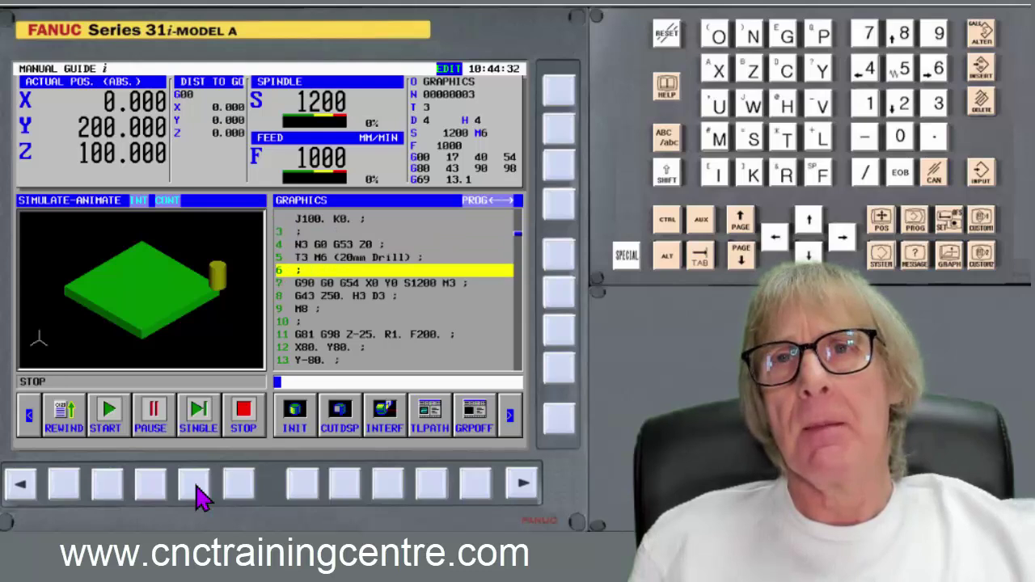
left_click(195, 486)
left_click(195, 486)
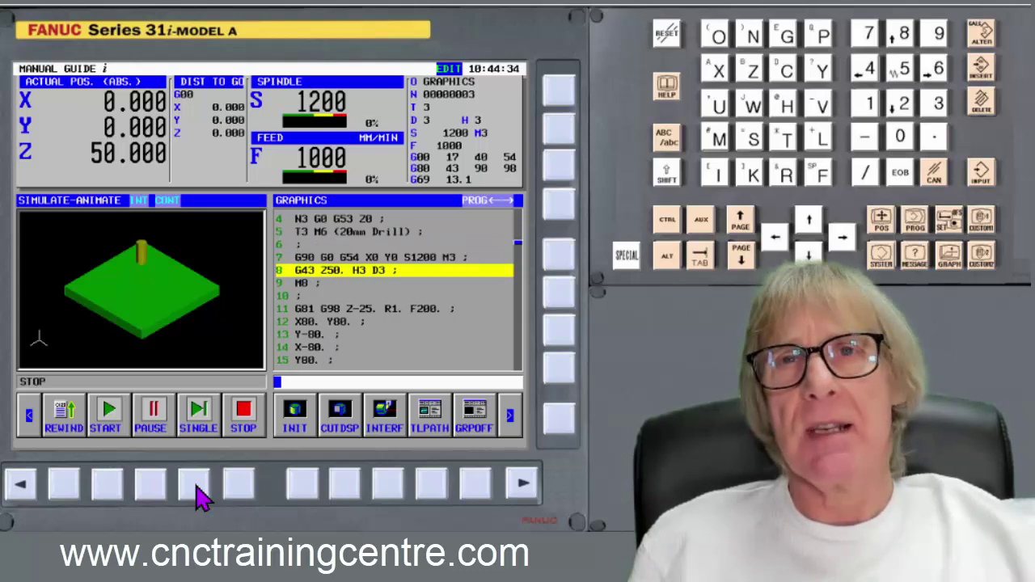
left_click(195, 486)
left_click(195, 486)
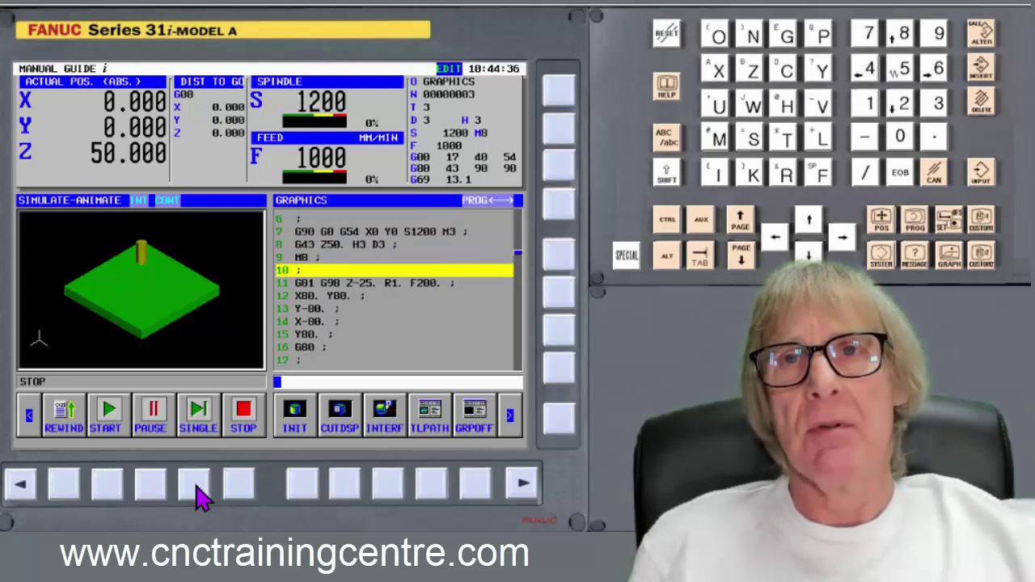
left_click(195, 486)
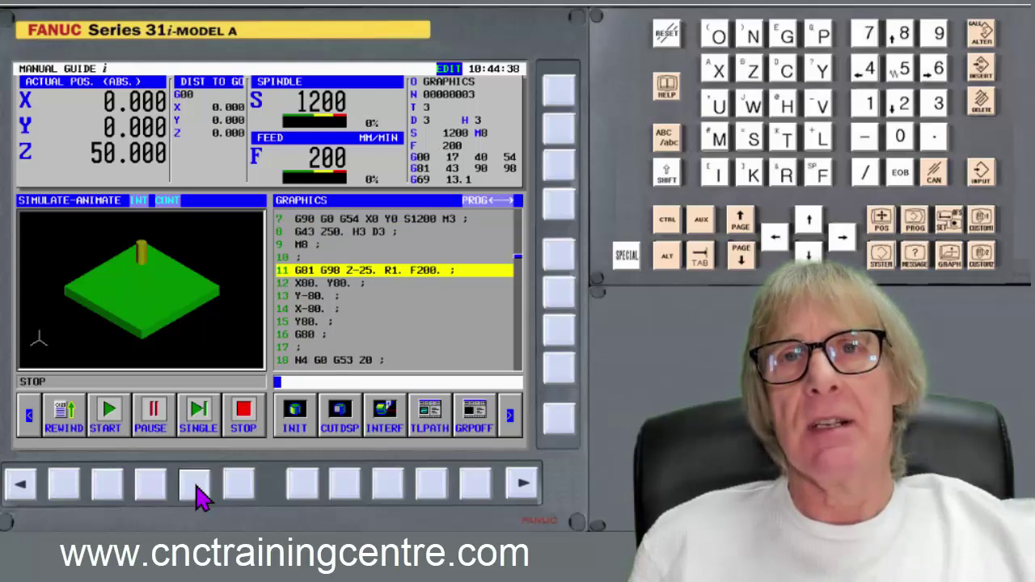
Single-step through the centre and corner holes, cycle cancel and G53 Z0 retract to block N4.
left_click(194, 486)
left_click(195, 486)
left_click(194, 485)
left_click(195, 486)
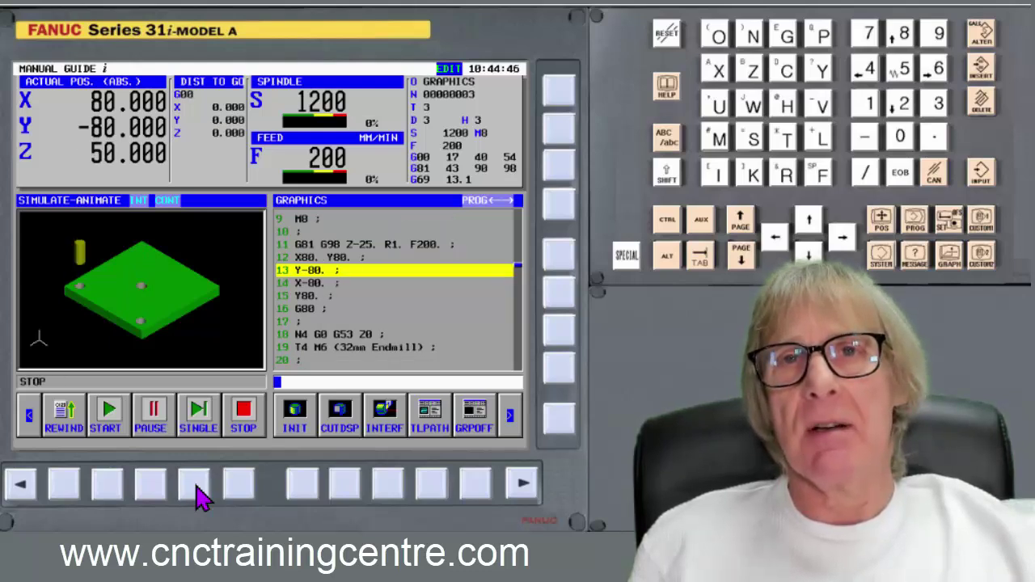
left_click(195, 485)
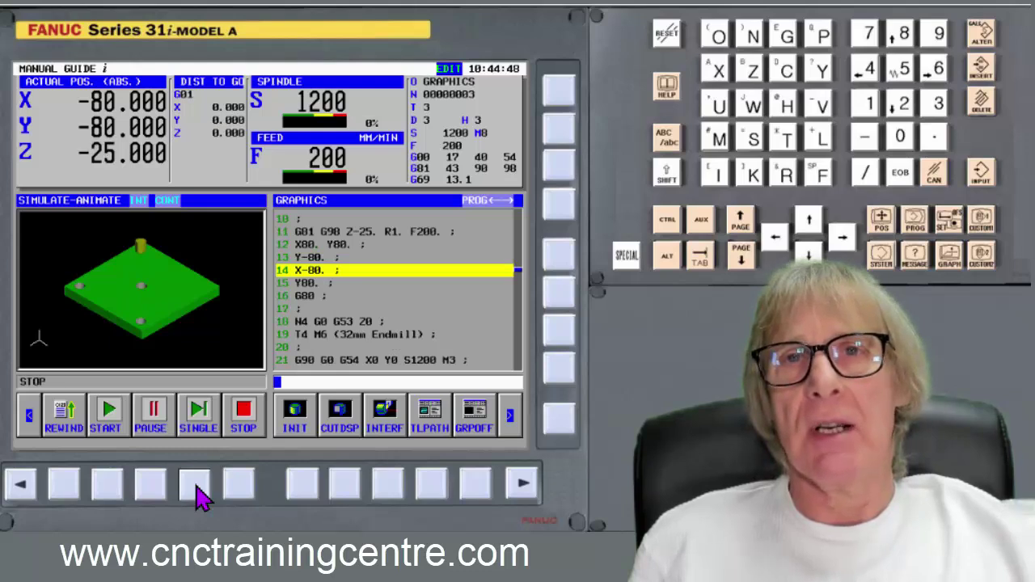
left_click(194, 486)
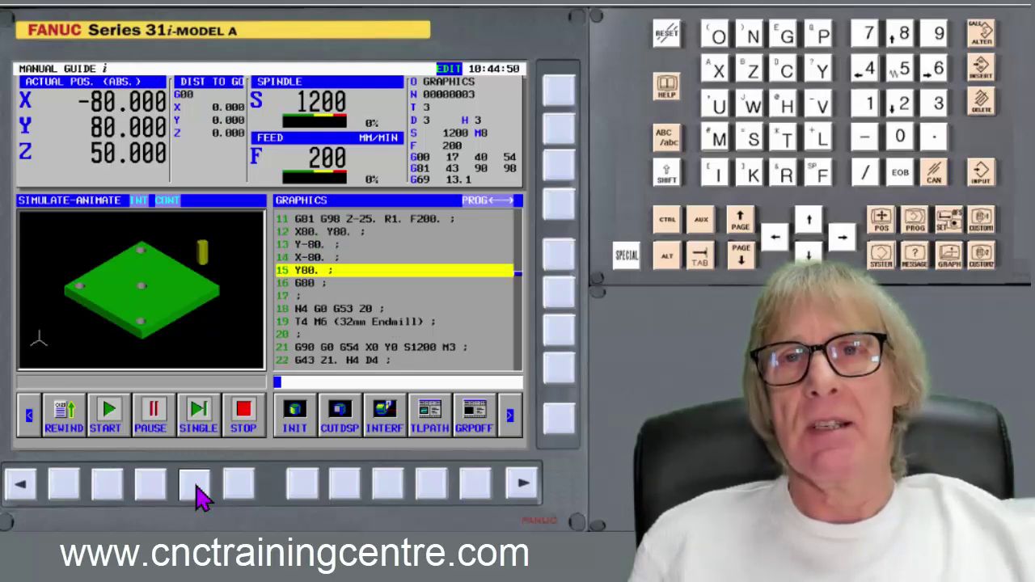
left_click(195, 486)
left_click(194, 486)
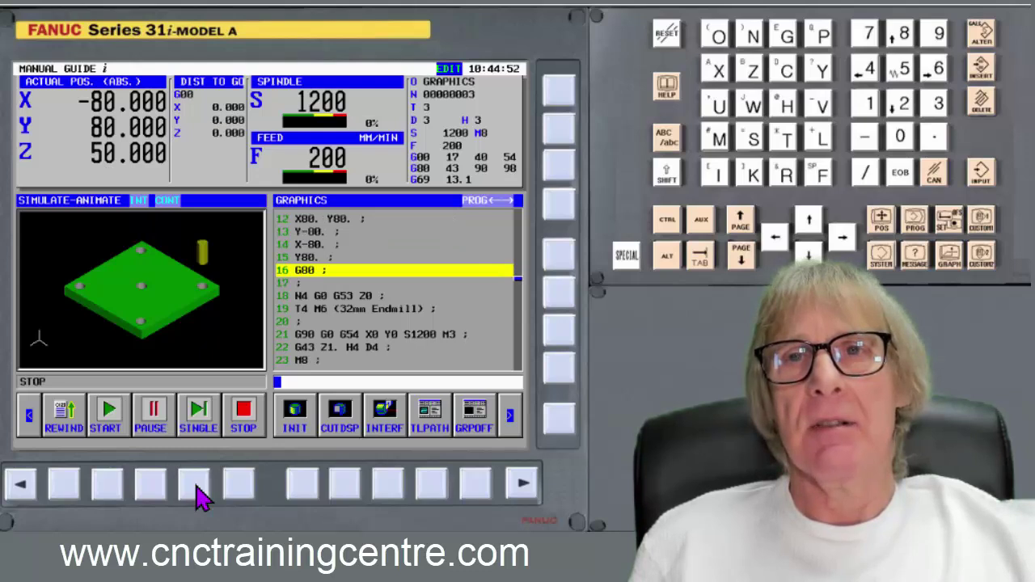
left_click(195, 485)
left_click(194, 486)
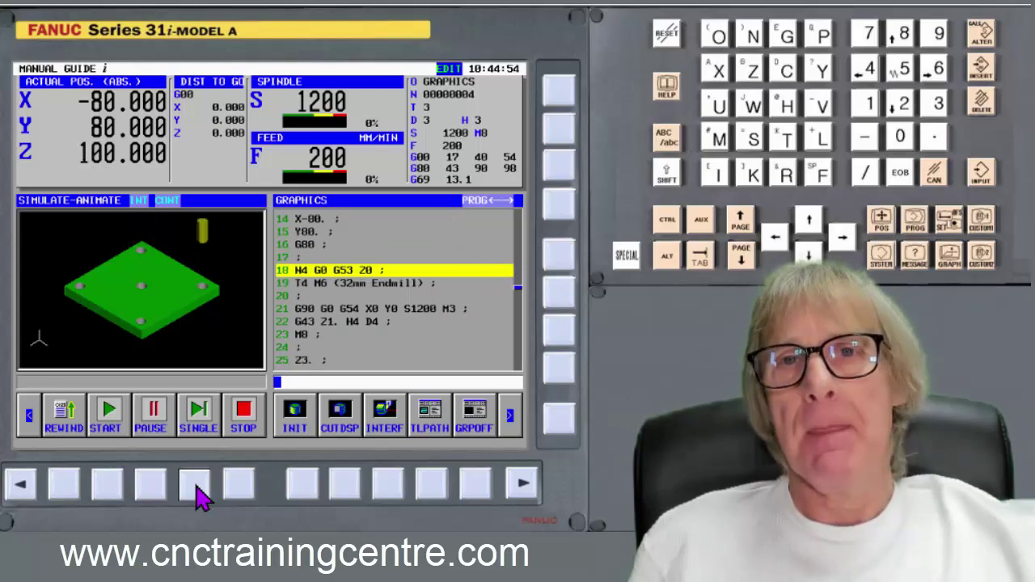
left_click(194, 486)
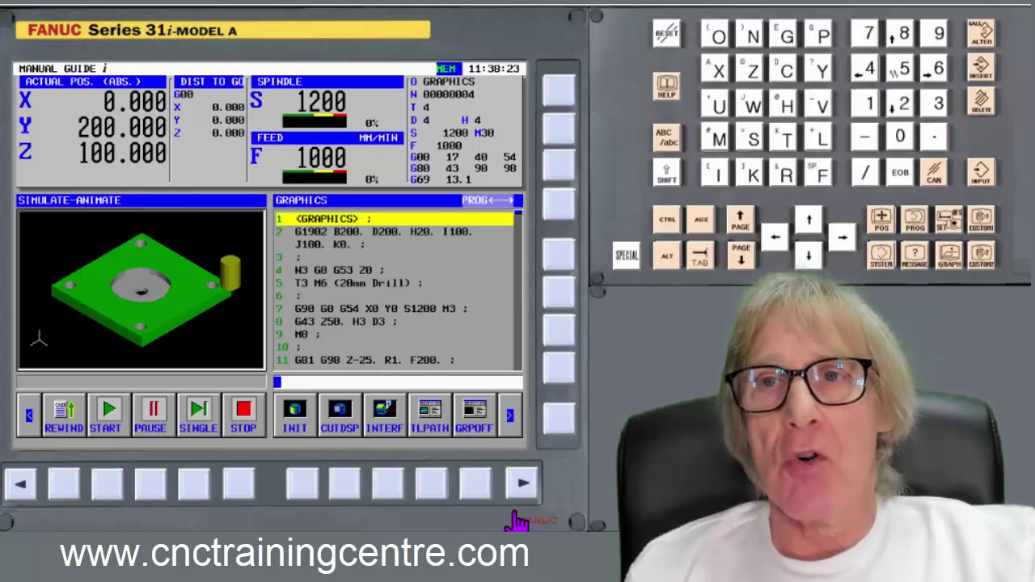
Zoom the simulated green blank in and out with the LARGE and SMALL soft keys.
left_click(523, 485)
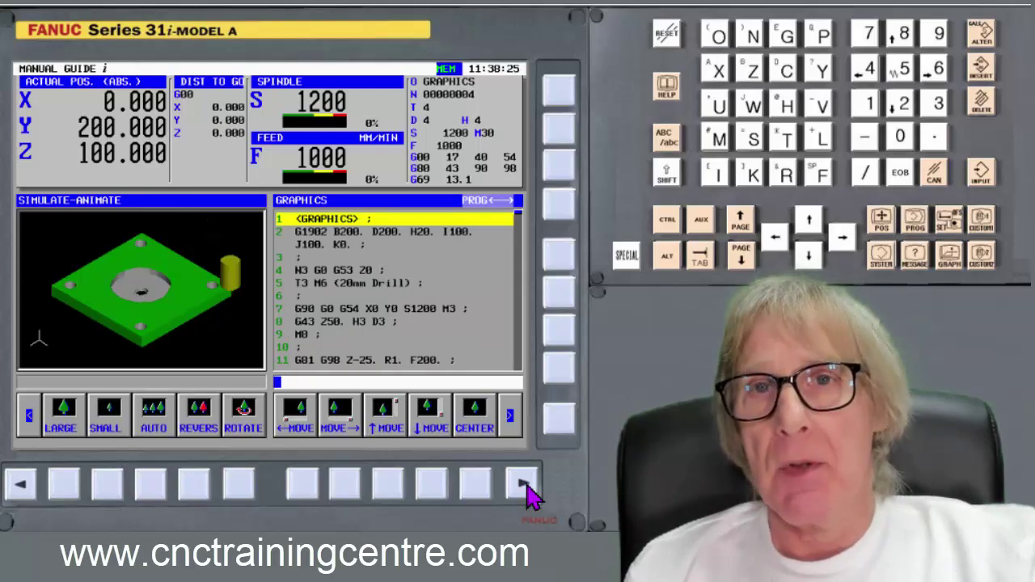
left_click(64, 488)
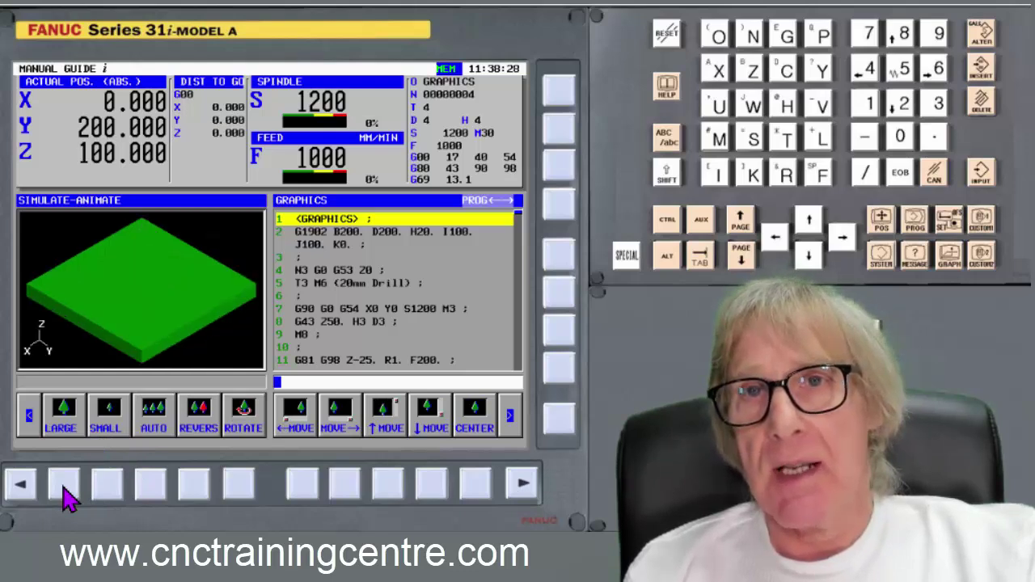
left_click(106, 489)
left_click(105, 490)
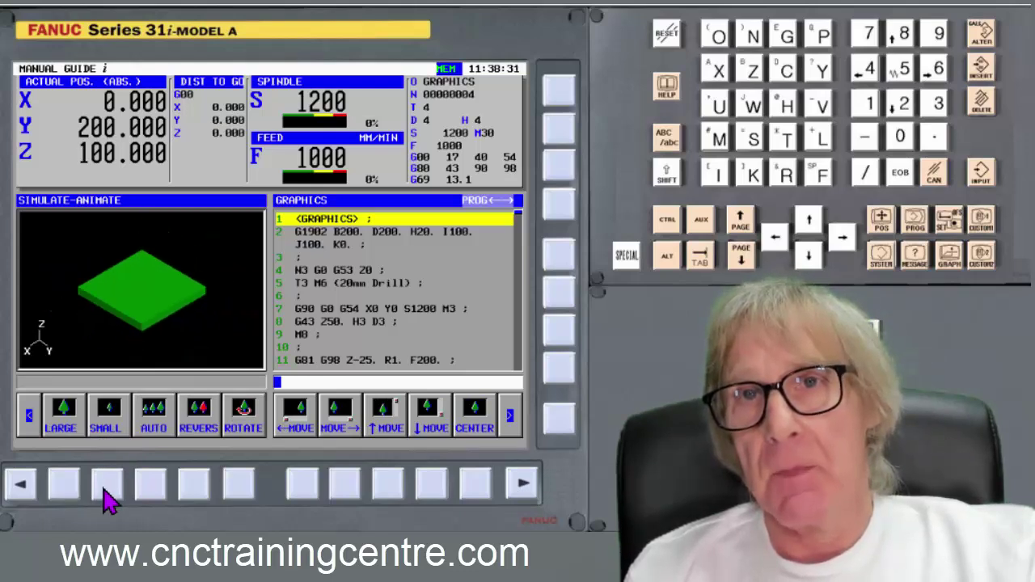
left_click(65, 488)
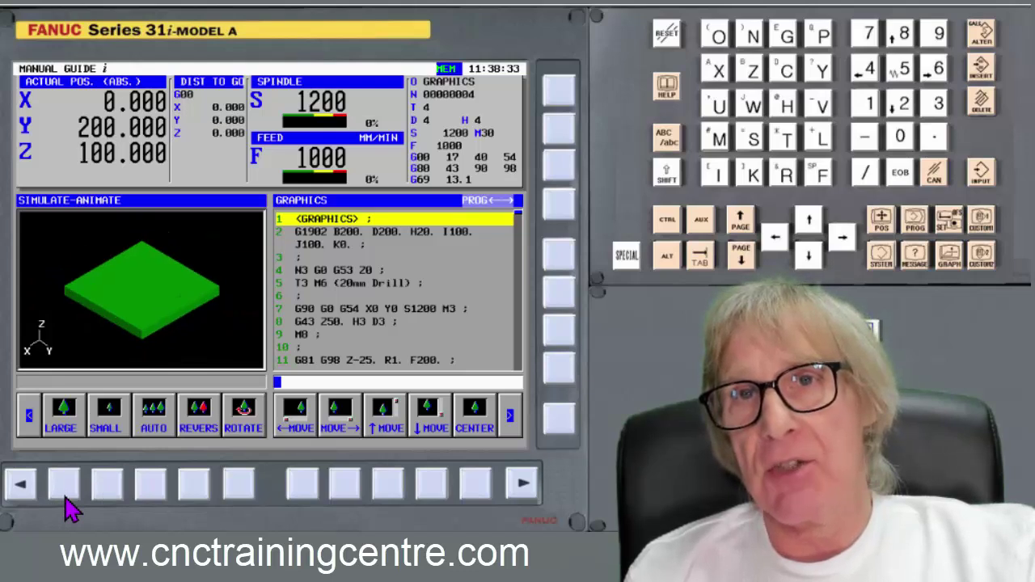
left_click(66, 495)
left_click(67, 494)
left_click(66, 494)
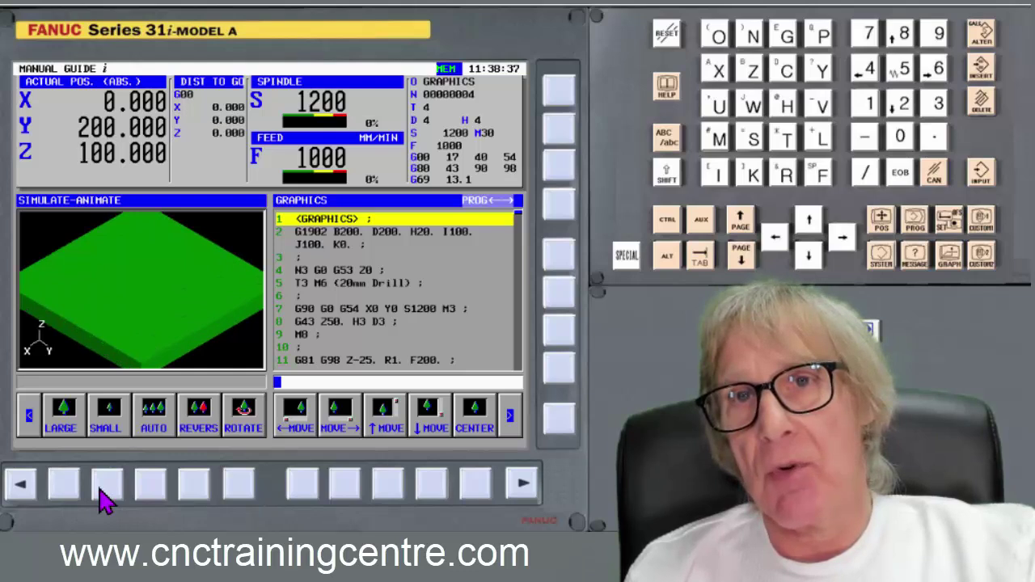
left_click(102, 491)
left_click(62, 492)
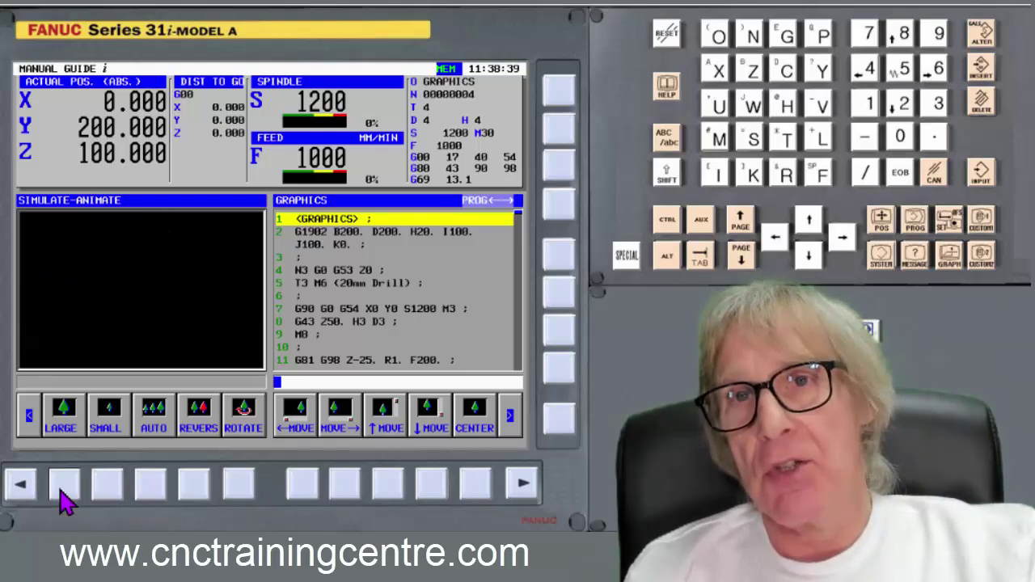
Fit the blank to the window with AUTO, then flip to the reverse-side view.
left_click(158, 495)
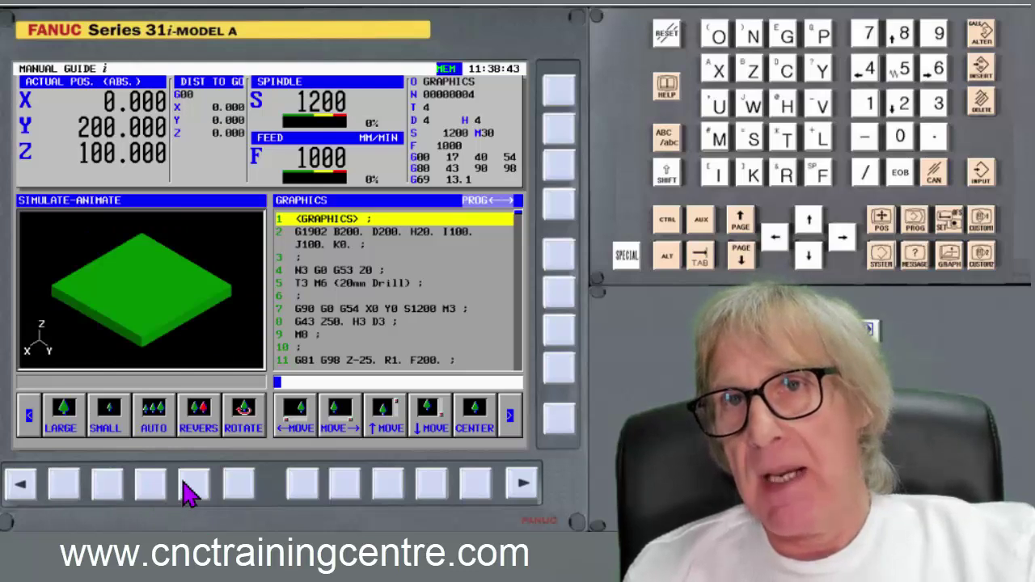
left_click(187, 488)
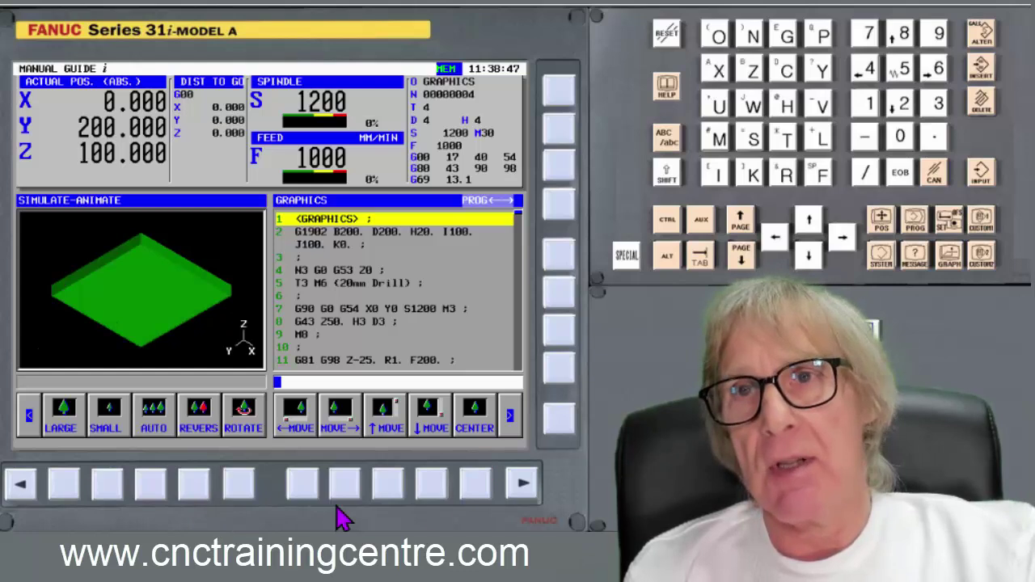
left_click(522, 485)
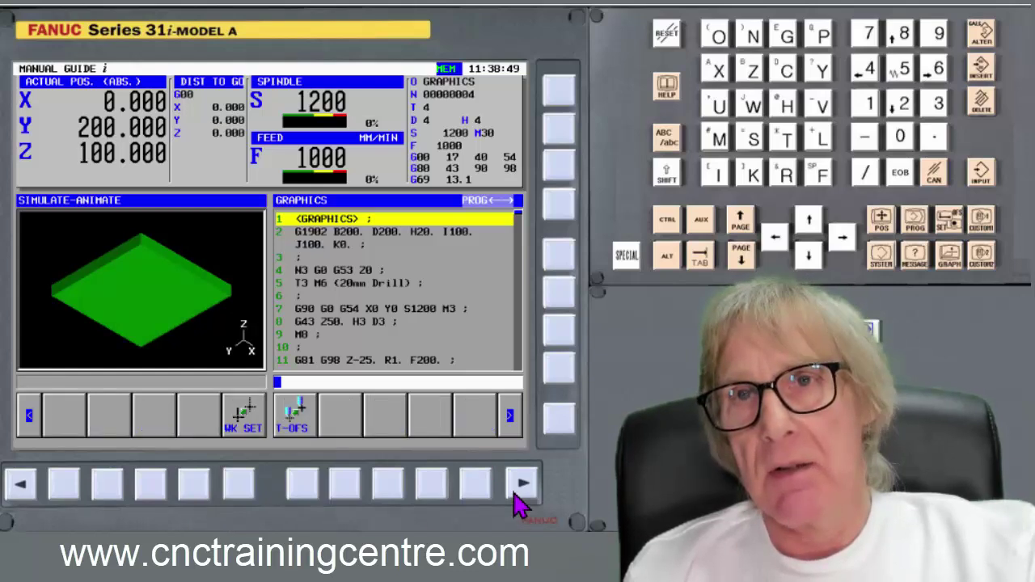
Return to the run controls and START the animation, cutting the holes and pocket.
left_click(516, 494)
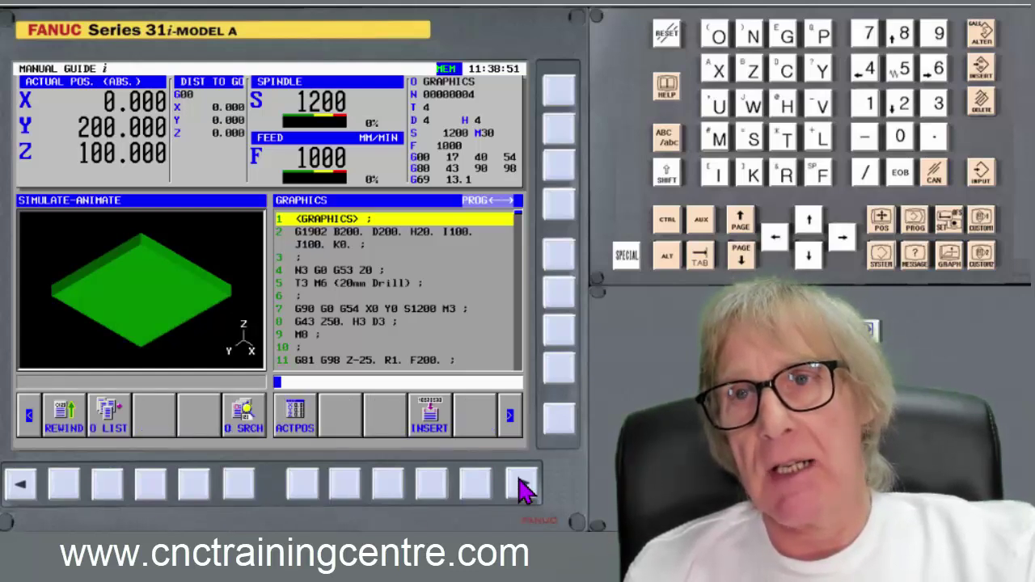
left_click(522, 487)
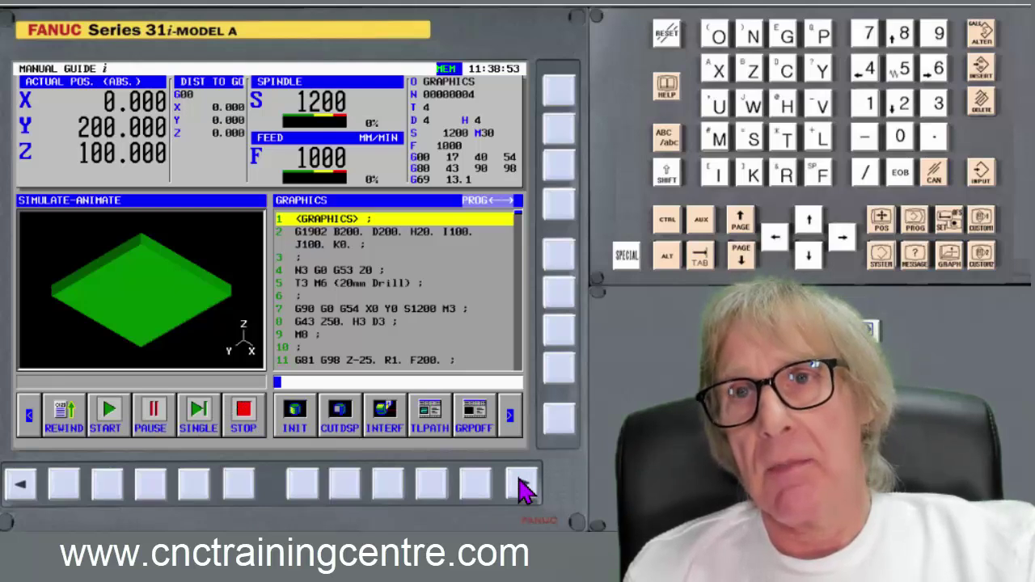
left_click(522, 485)
left_click(522, 485)
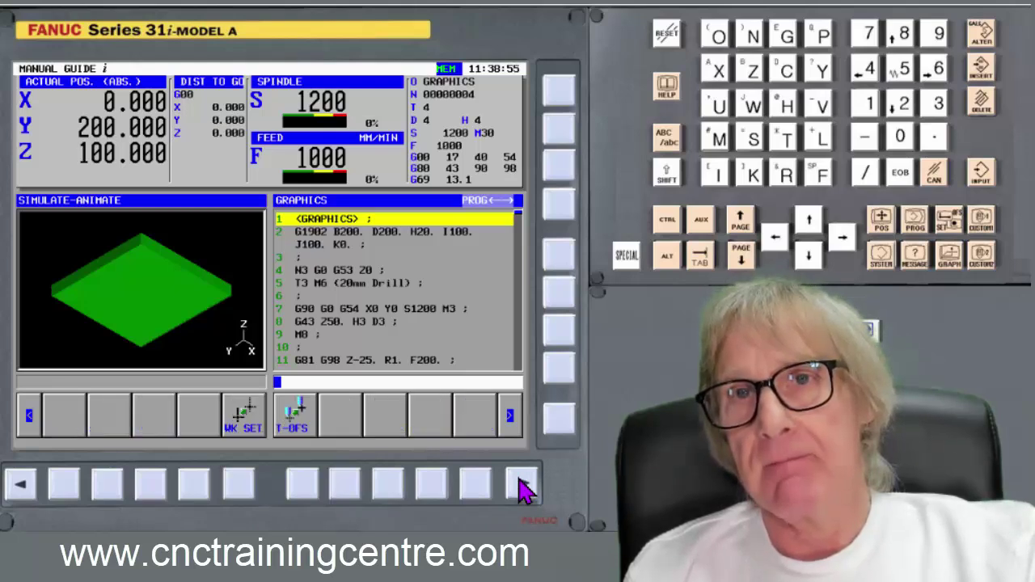
left_click(522, 485)
left_click(523, 485)
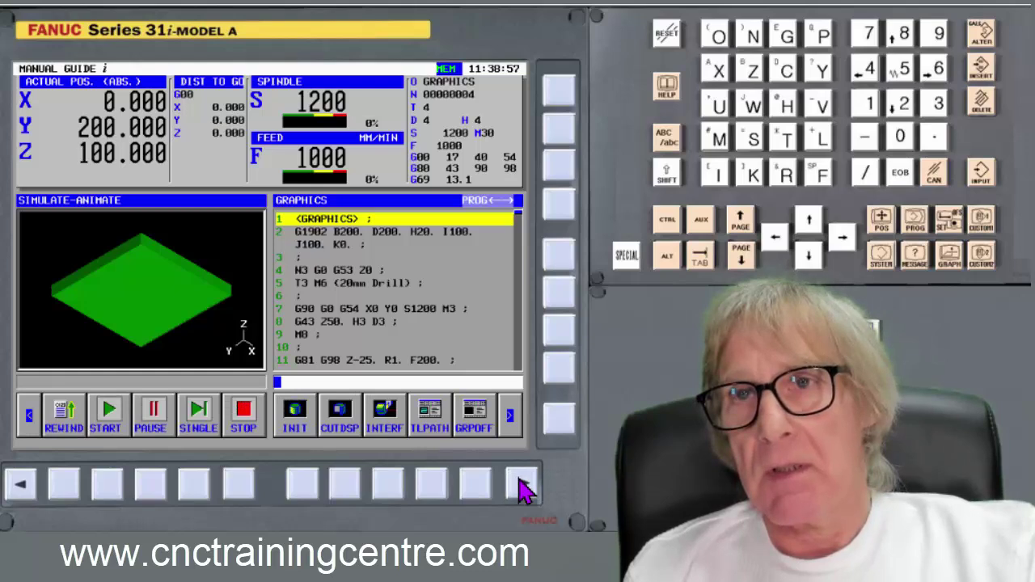
left_click(118, 483)
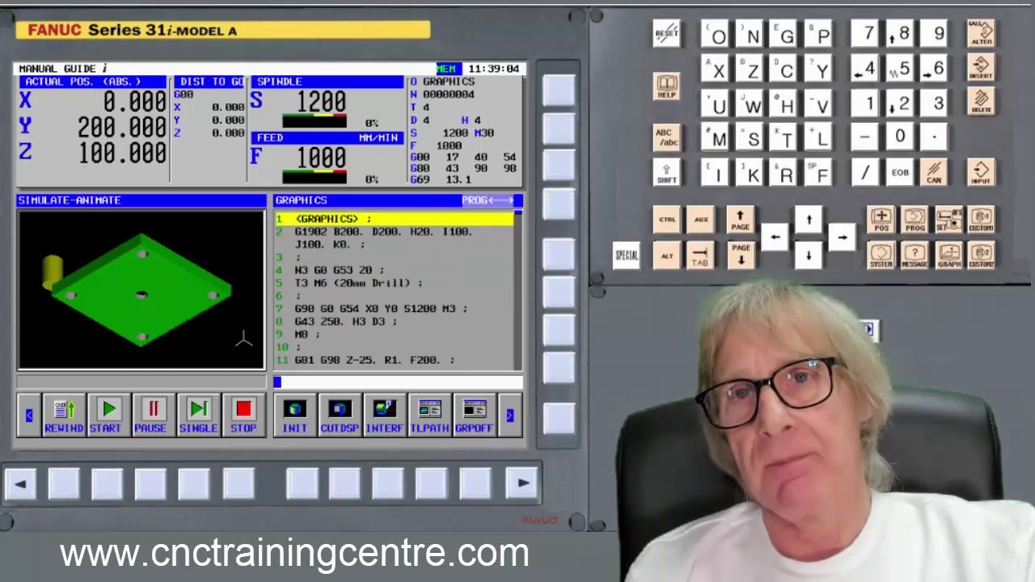
left_click(522, 485)
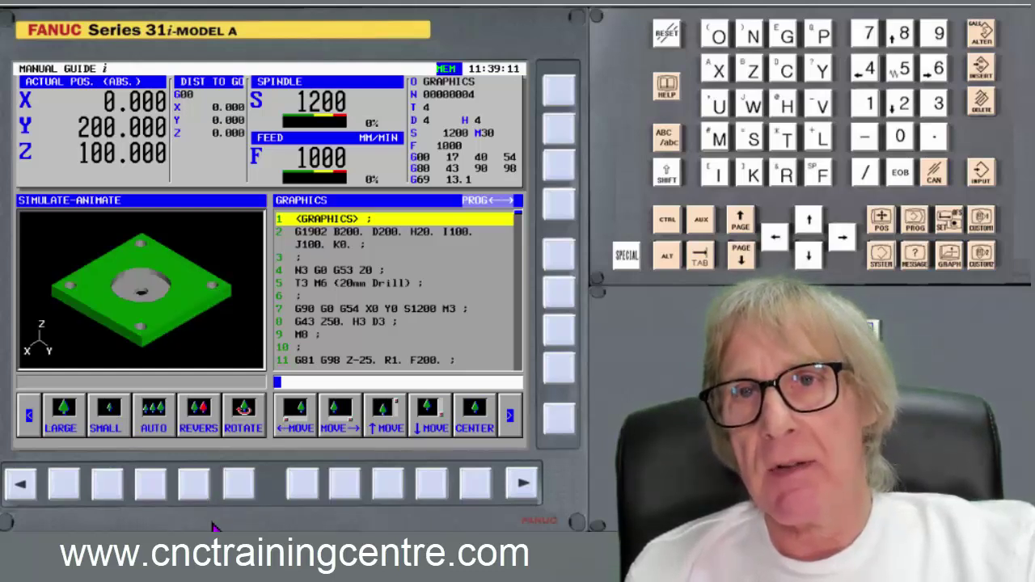
Pan the plate left and right with the ←MOVE and MOVE→ keys.
left_click(301, 485)
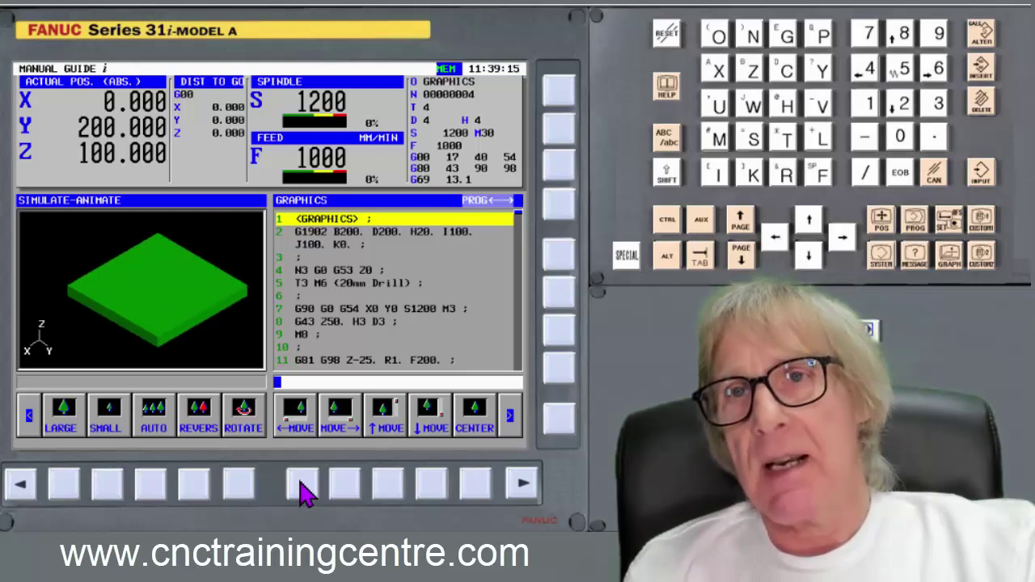
left_click(352, 492)
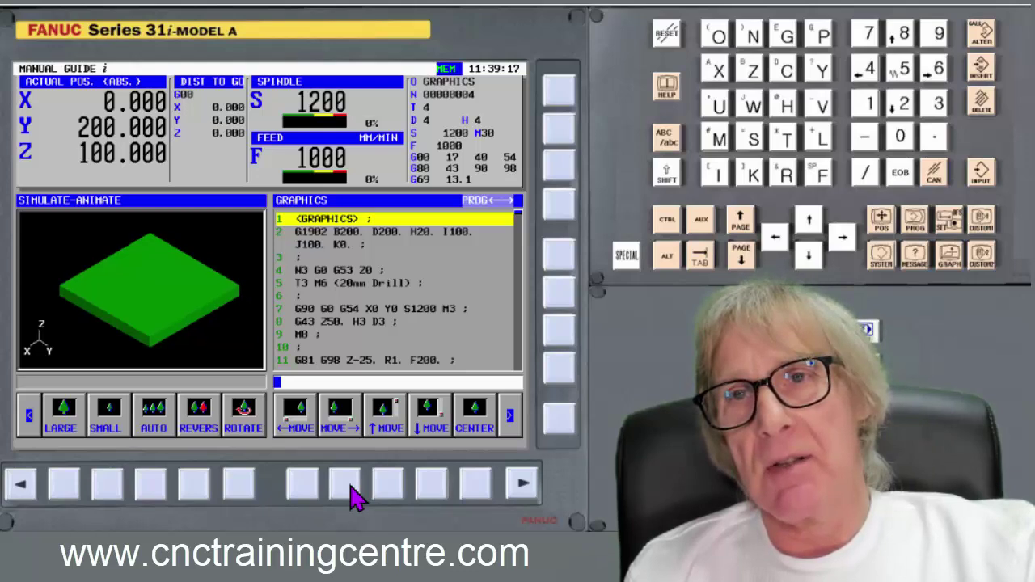
left_click(352, 491)
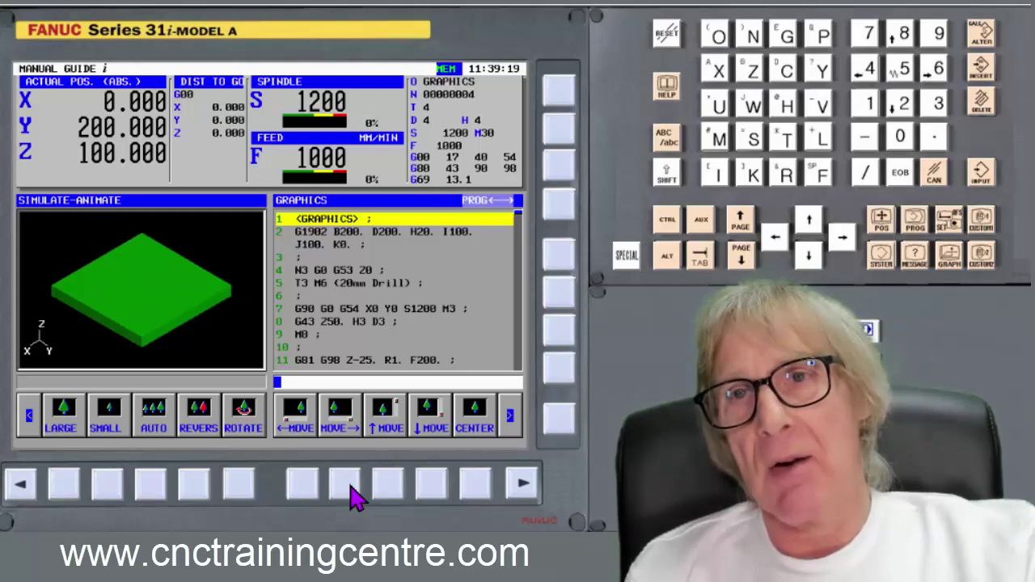
left_click(302, 491)
left_click(302, 491)
left_click(302, 492)
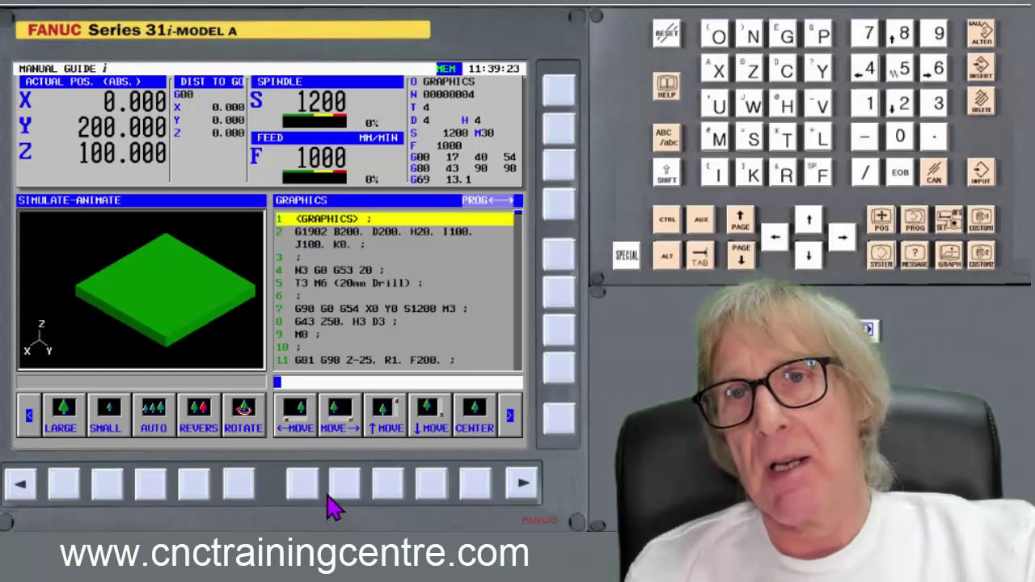
left_click(344, 489)
left_click(345, 490)
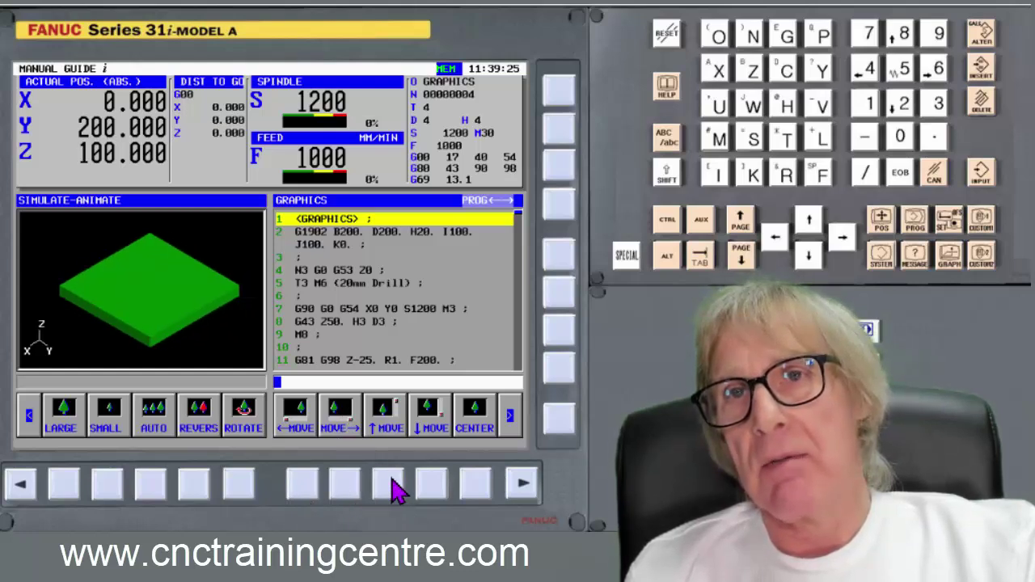
Pan the plate up and down with the ↑MOVE and ↓MOVE keys.
left_click(394, 490)
left_click(432, 488)
left_click(434, 488)
left_click(434, 488)
left_click(435, 487)
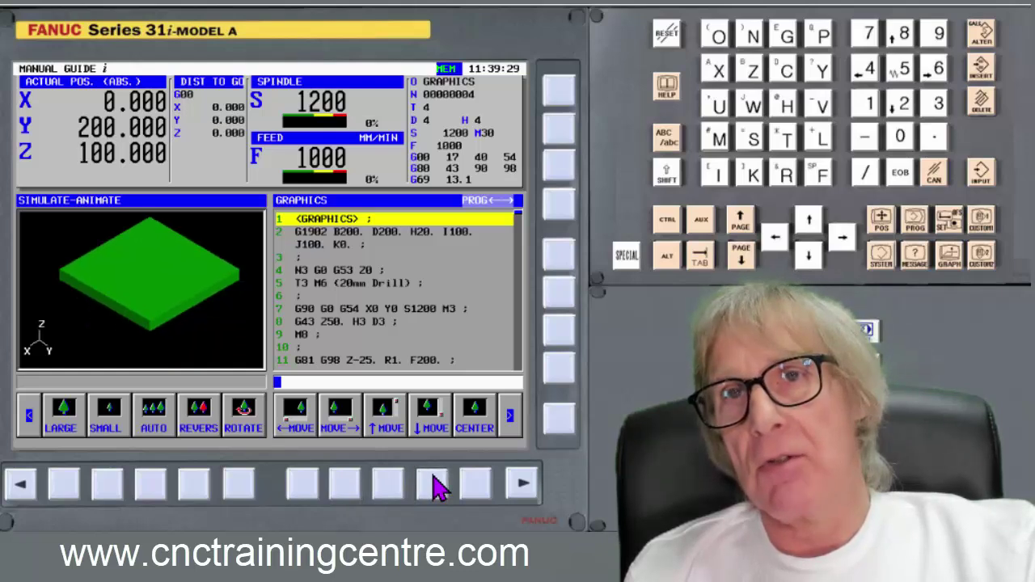
left_click(434, 487)
Re-centre the plate in the graphics window with CENTER.
left_click(478, 485)
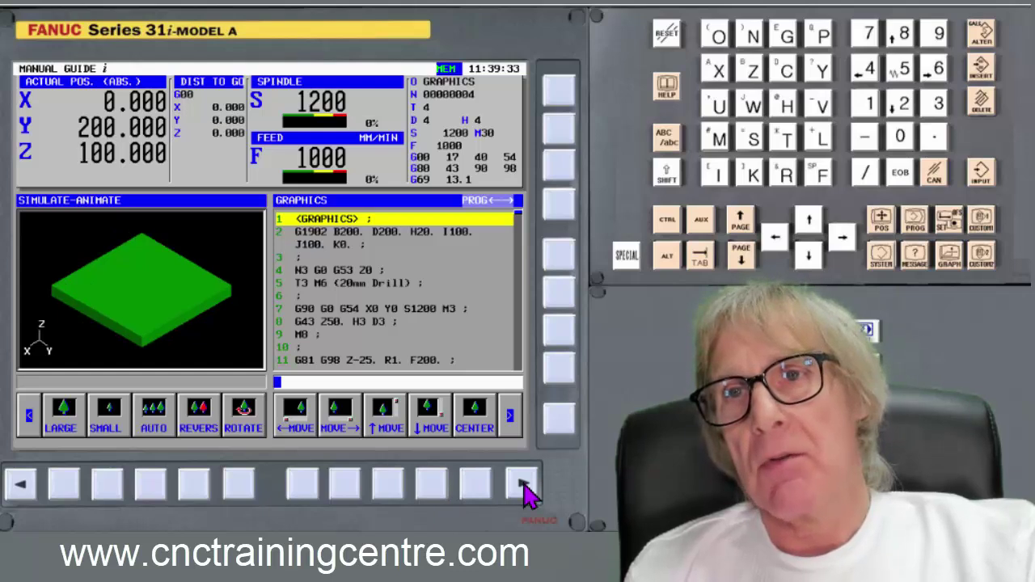
left_click(522, 485)
left_click(522, 485)
left_click(522, 485)
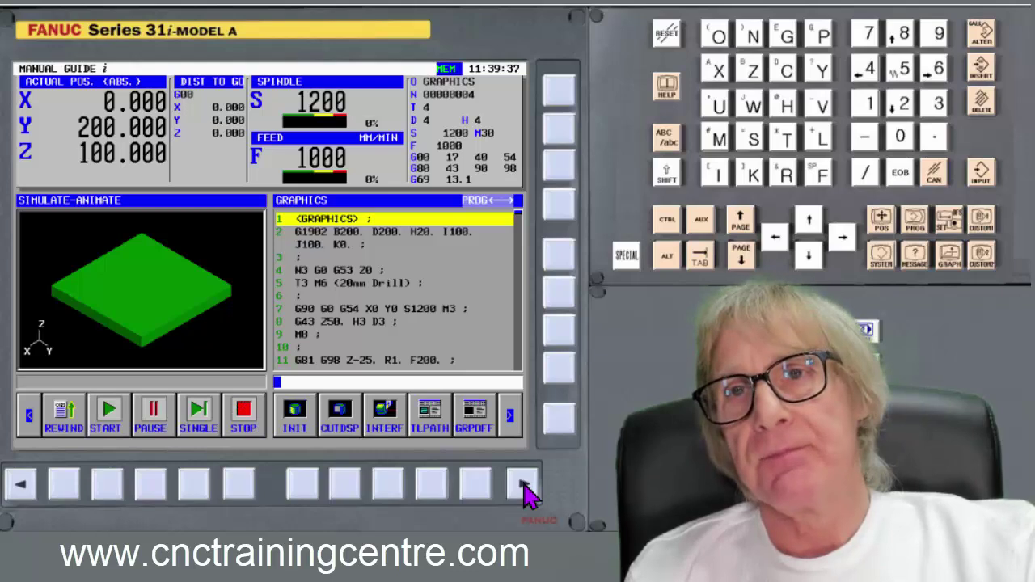
left_click(522, 485)
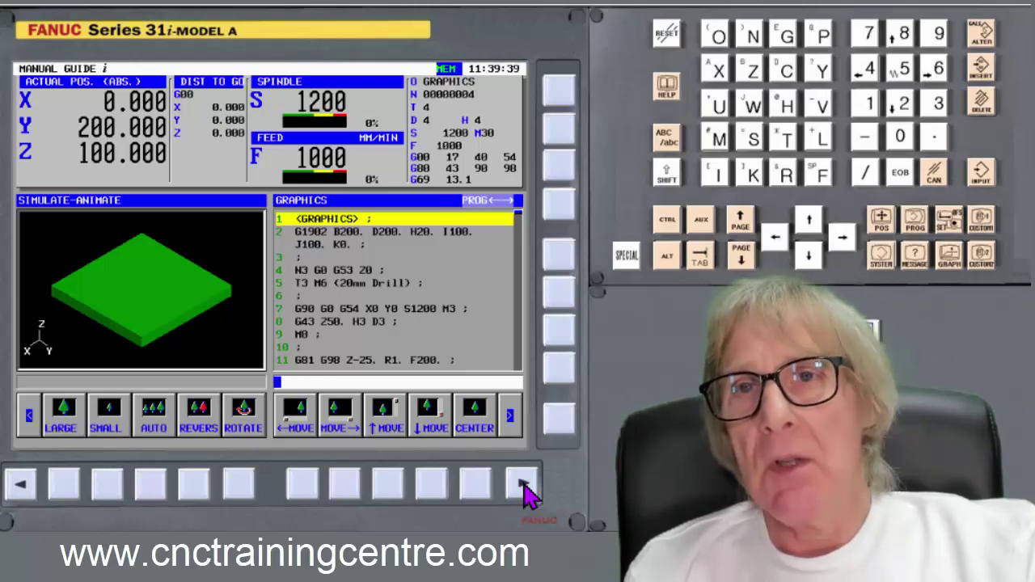
Rotate the drawing to the XY top view, then to the ZY plane view.
left_click(241, 488)
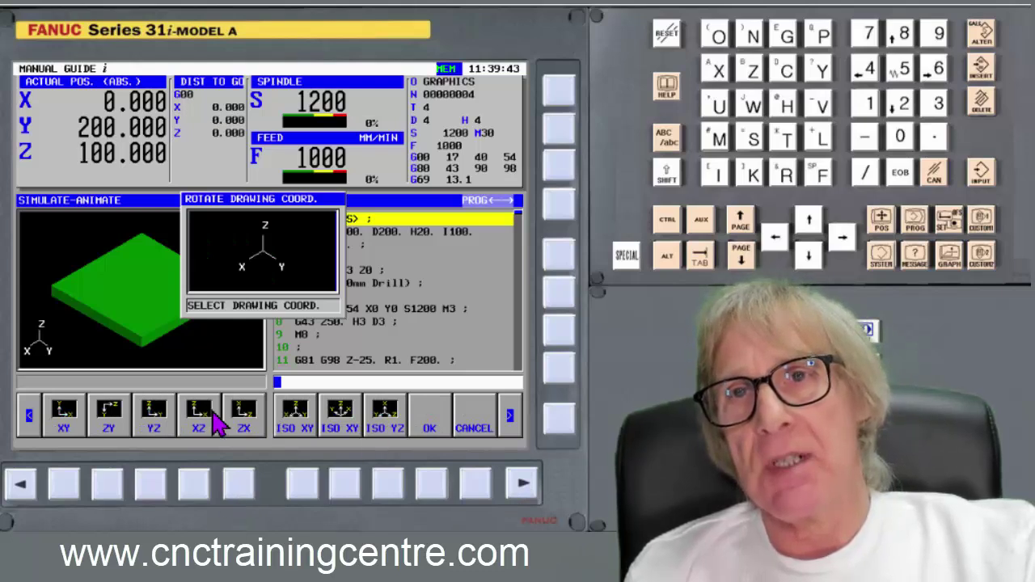
left_click(67, 488)
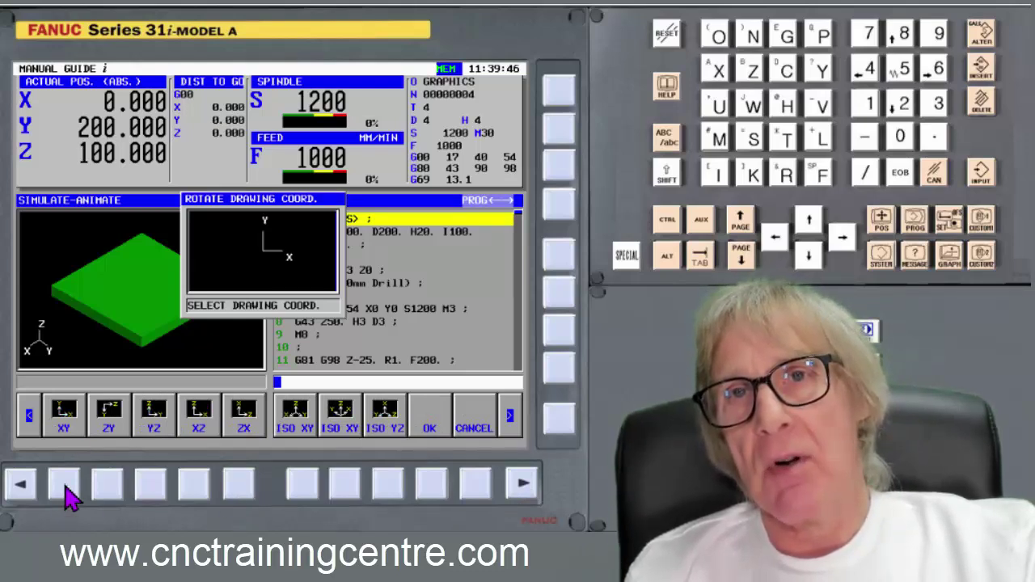
left_click(431, 483)
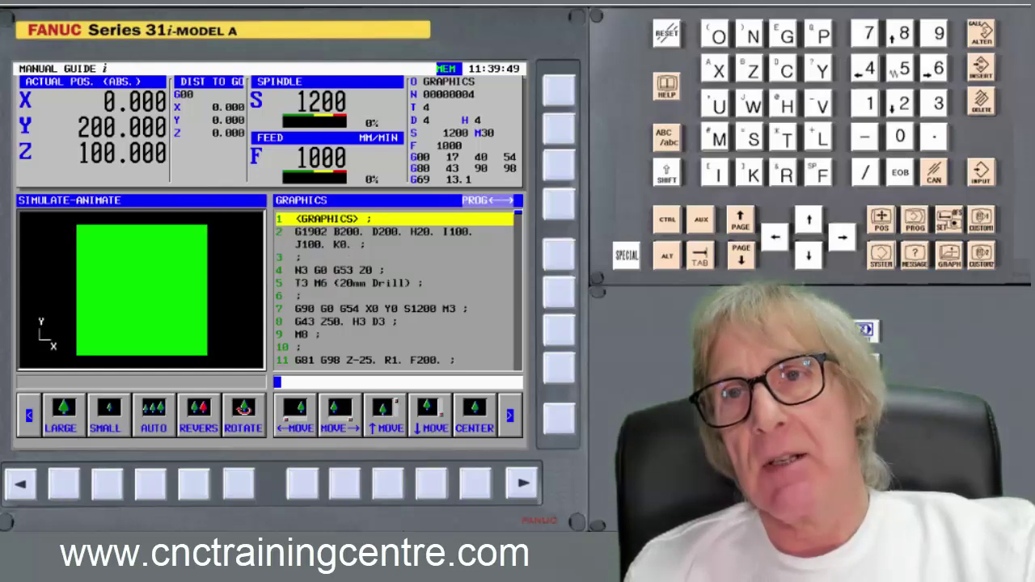
left_click(238, 485)
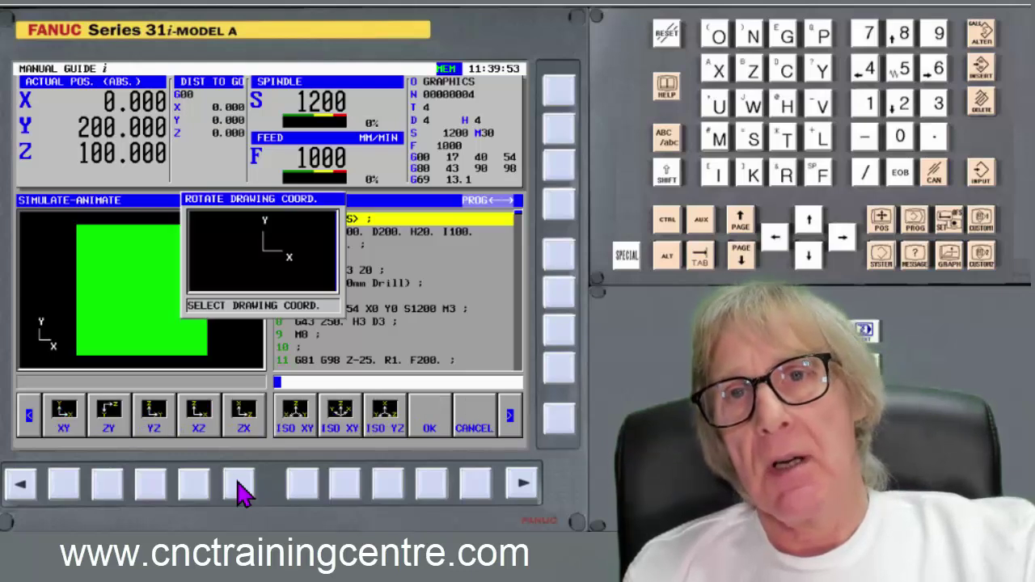
left_click(107, 485)
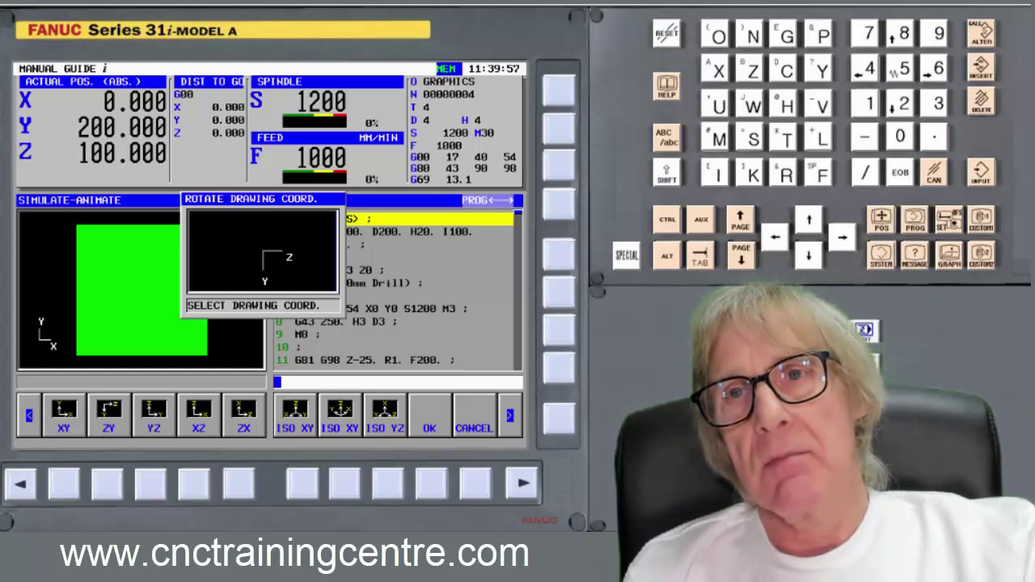
left_click(429, 489)
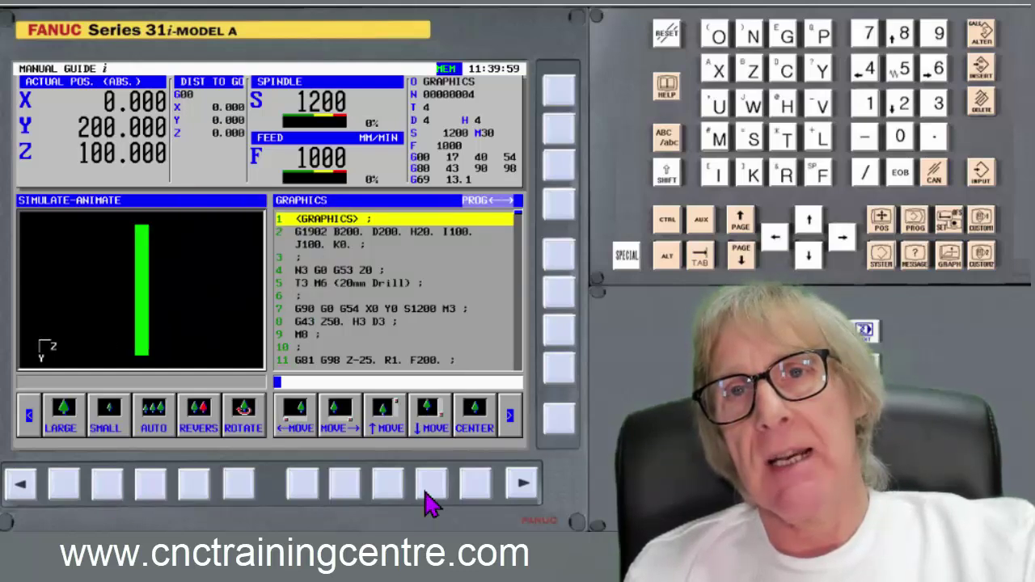
Apply the ISO isometric view, then the alternative ISO XY orientation.
left_click(241, 485)
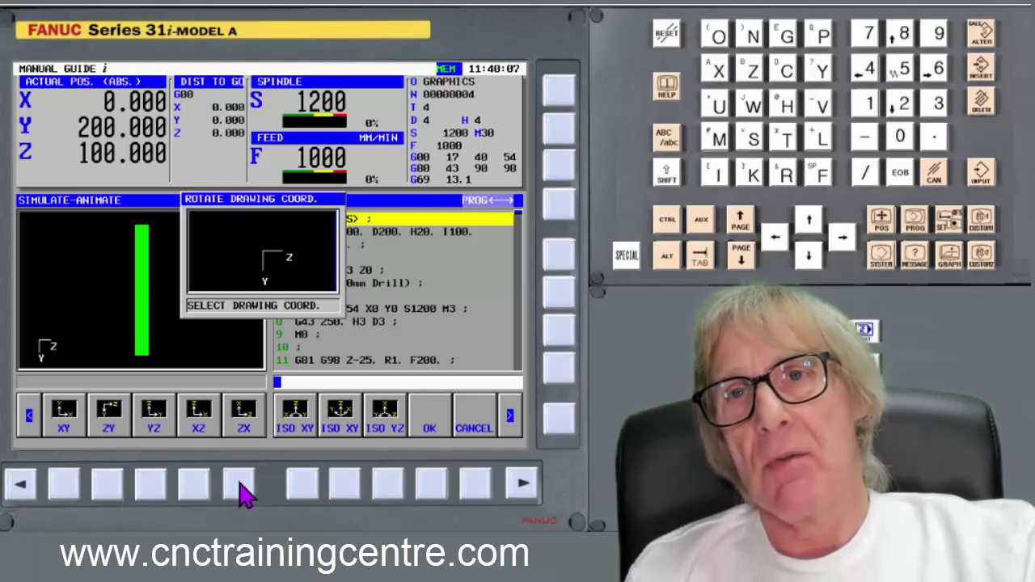
left_click(304, 485)
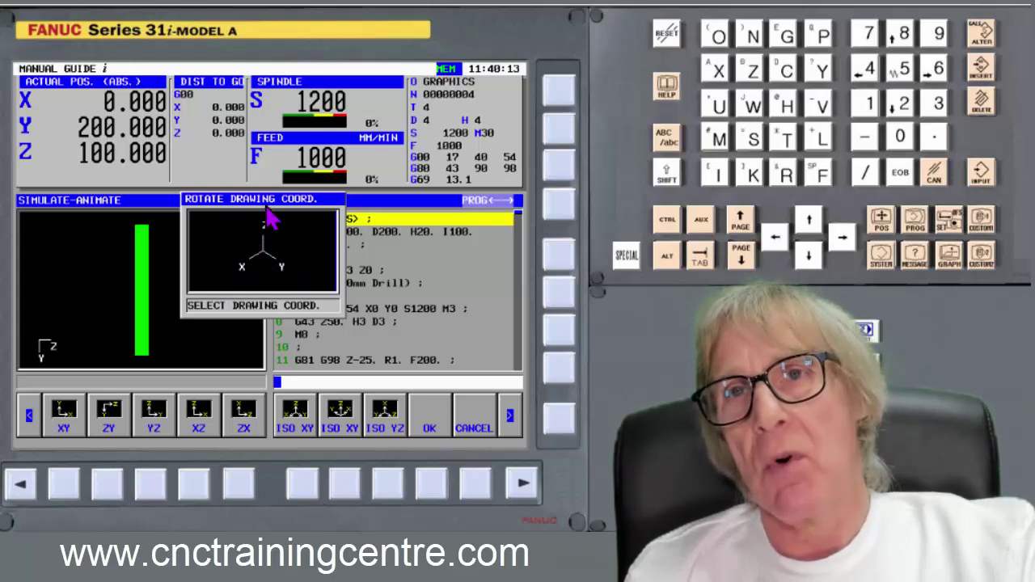
left_click(428, 483)
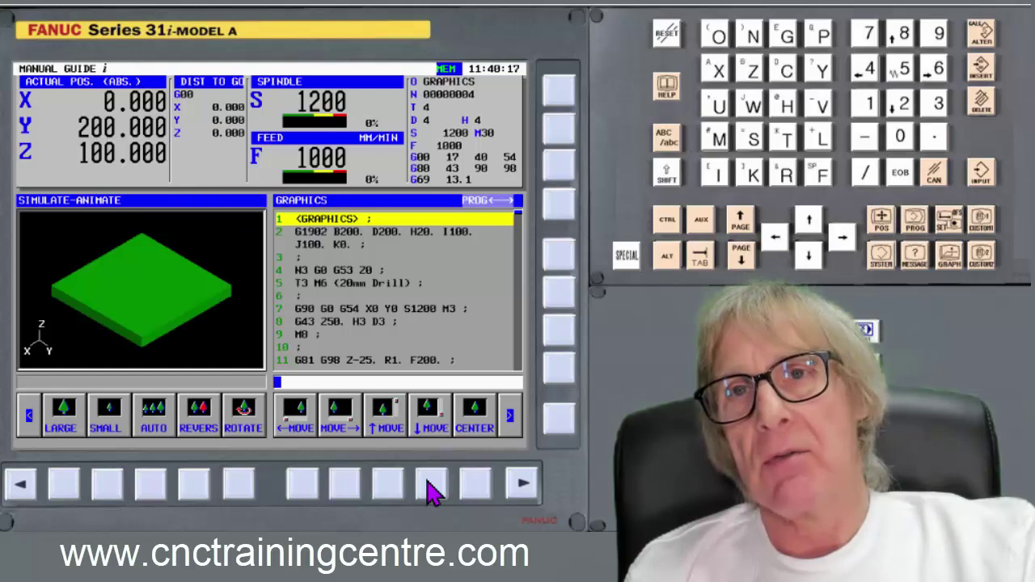
left_click(239, 485)
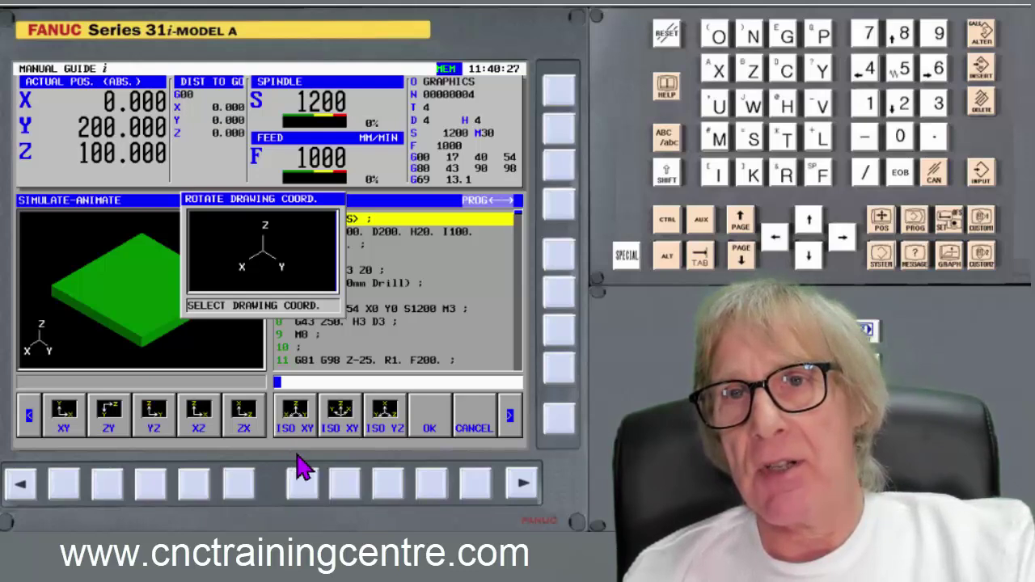
left_click(340, 495)
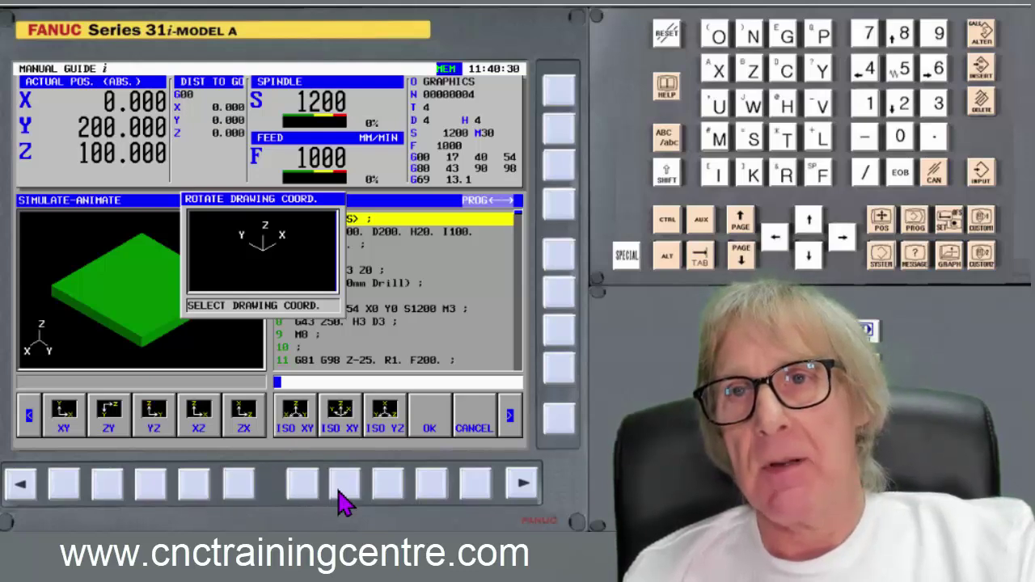
left_click(441, 490)
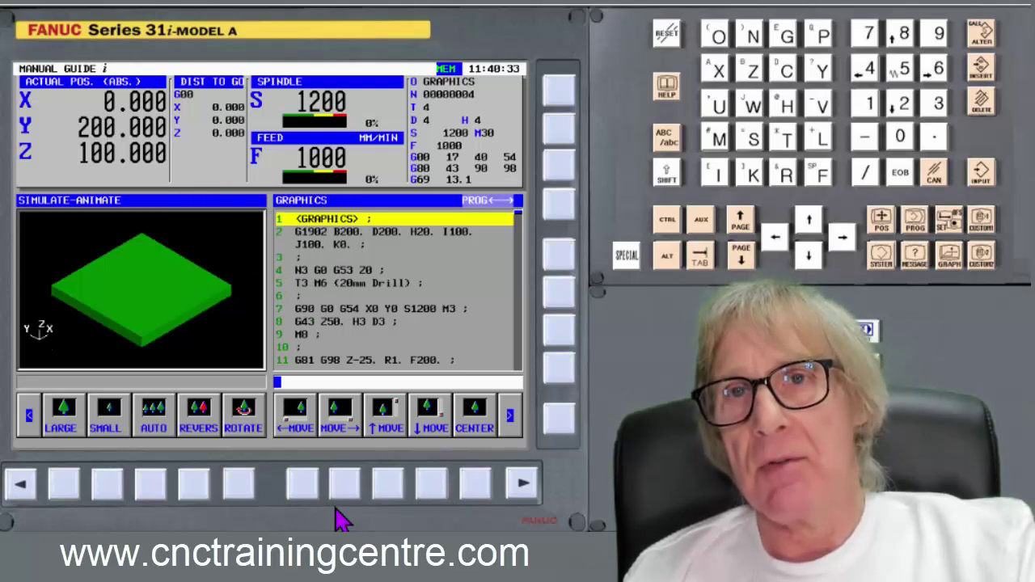
left_click(516, 490)
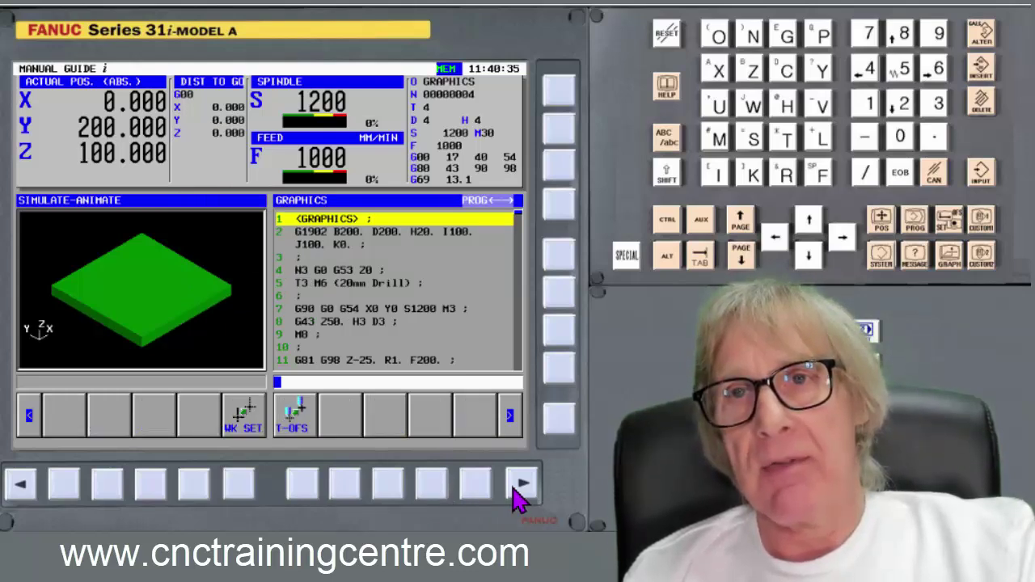
Run the START animation, machining four corner holes and a central pocket into the plate.
left_click(521, 484)
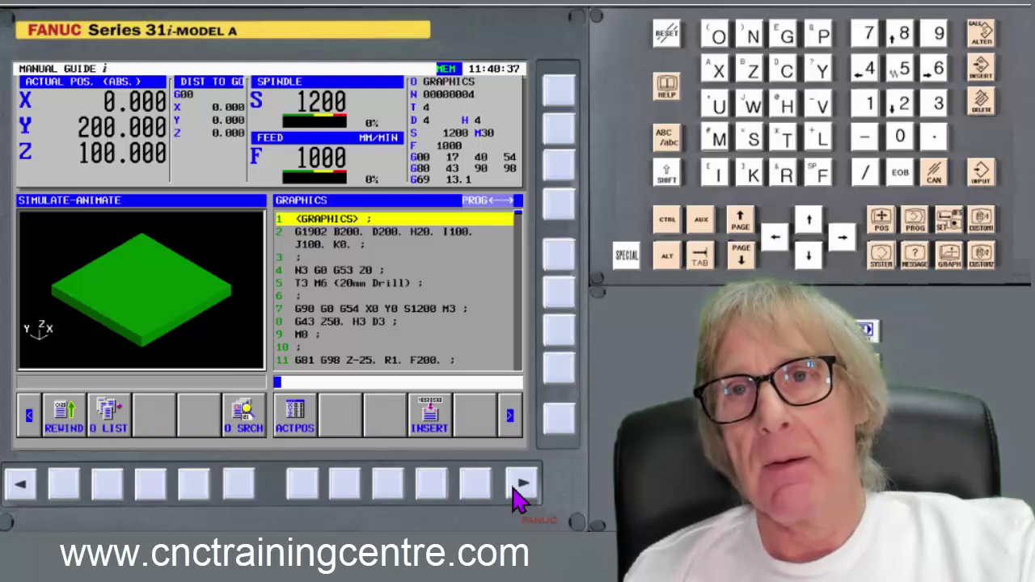
left_click(518, 485)
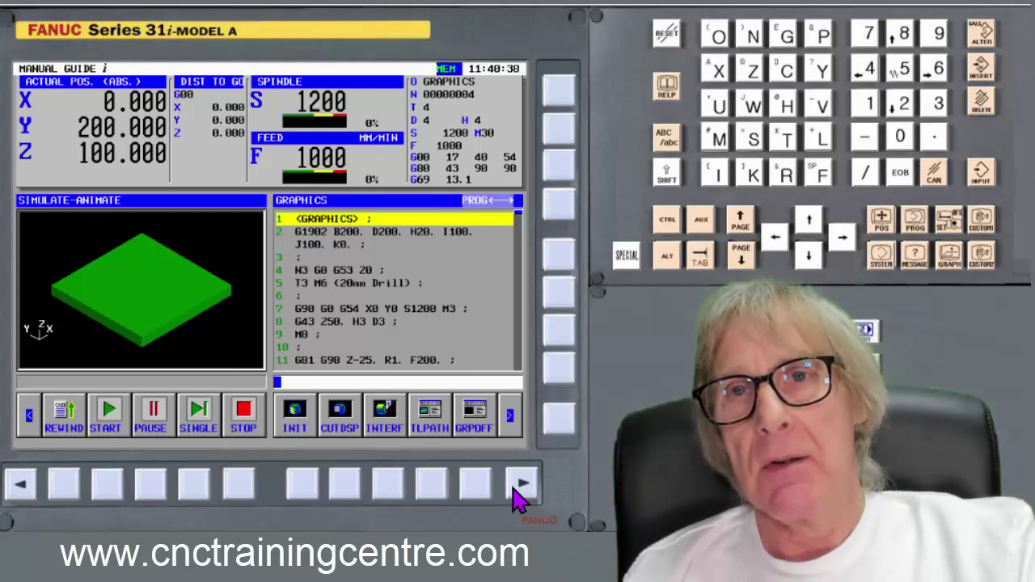
left_click(105, 487)
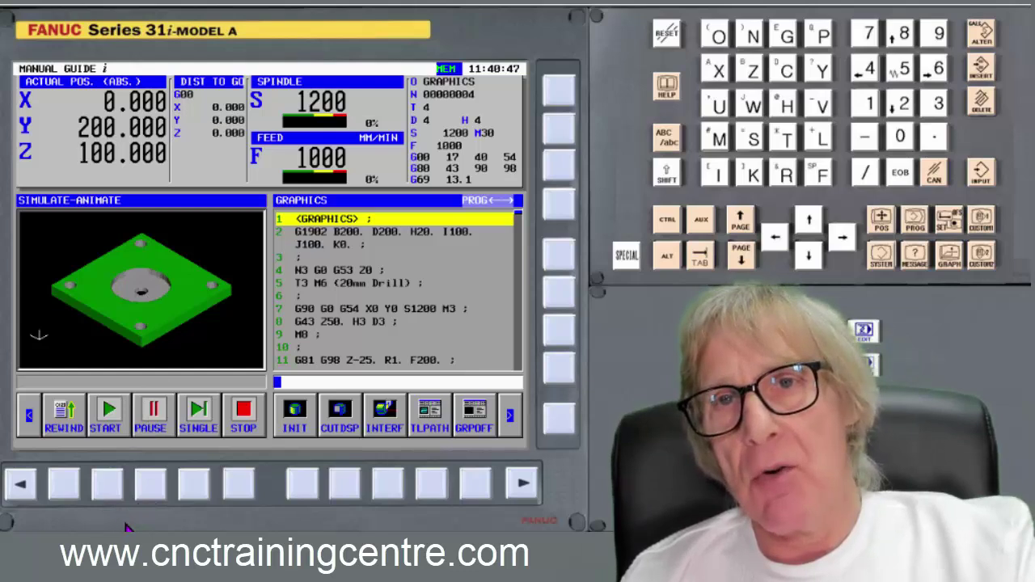
left_click(522, 485)
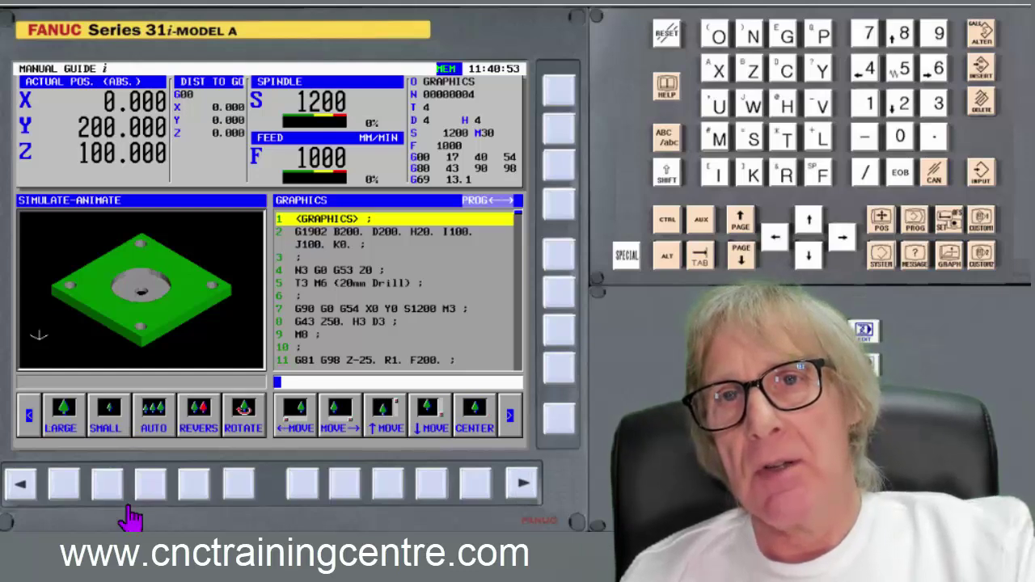
Zoom in on the plate by pressing LARGE six times.
left_click(65, 483)
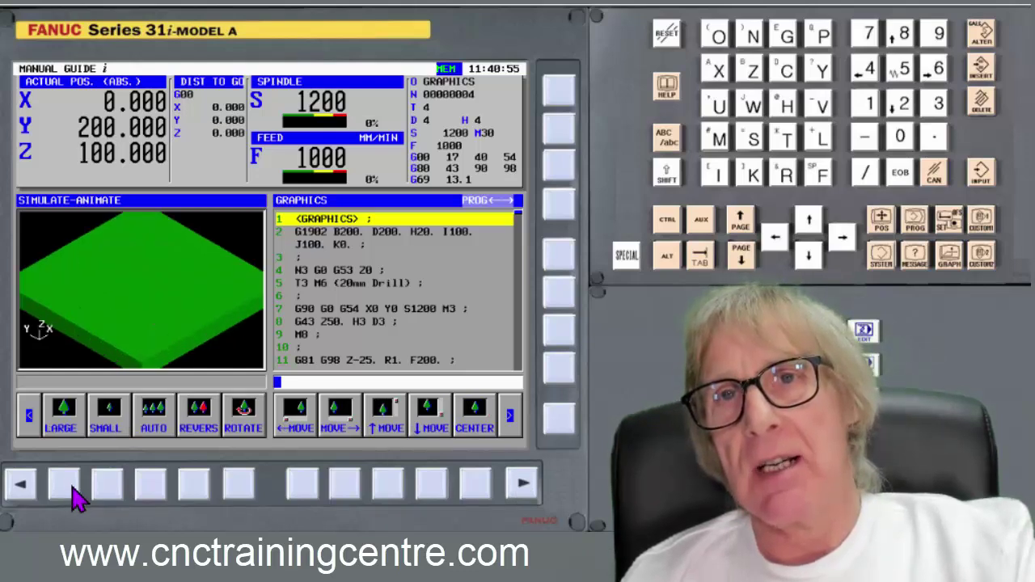
left_click(65, 483)
left_click(64, 483)
left_click(65, 484)
left_click(71, 488)
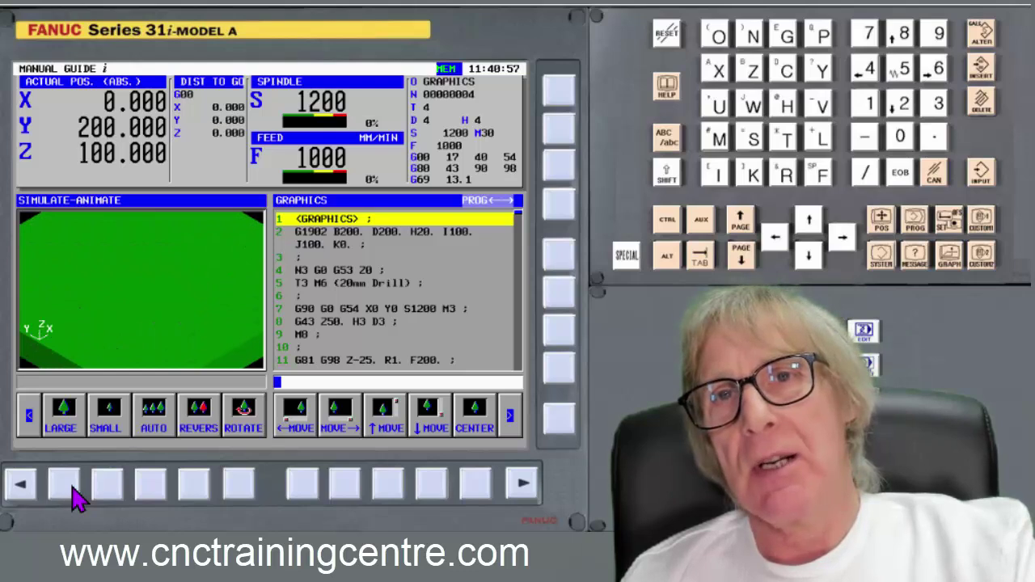
left_click(71, 488)
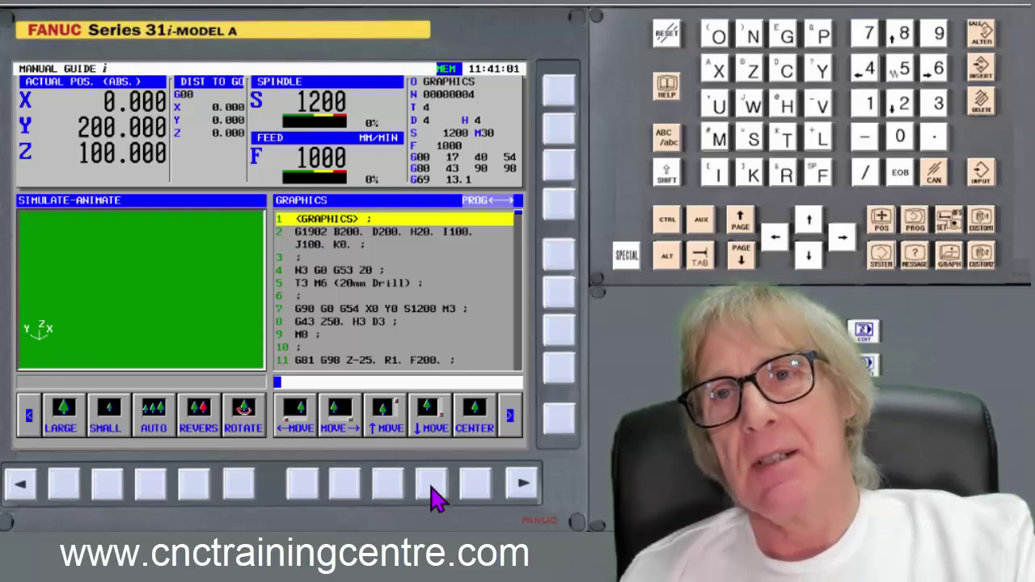
Shift the enlarged plate down eight steps with ↓MOVE.
left_click(431, 485)
left_click(430, 485)
left_click(431, 485)
left_click(431, 485)
left_click(431, 485)
left_click(431, 485)
left_click(431, 485)
left_click(431, 485)
Rerun the START simulation to show a drilled corner hole close up.
left_click(523, 483)
left_click(523, 484)
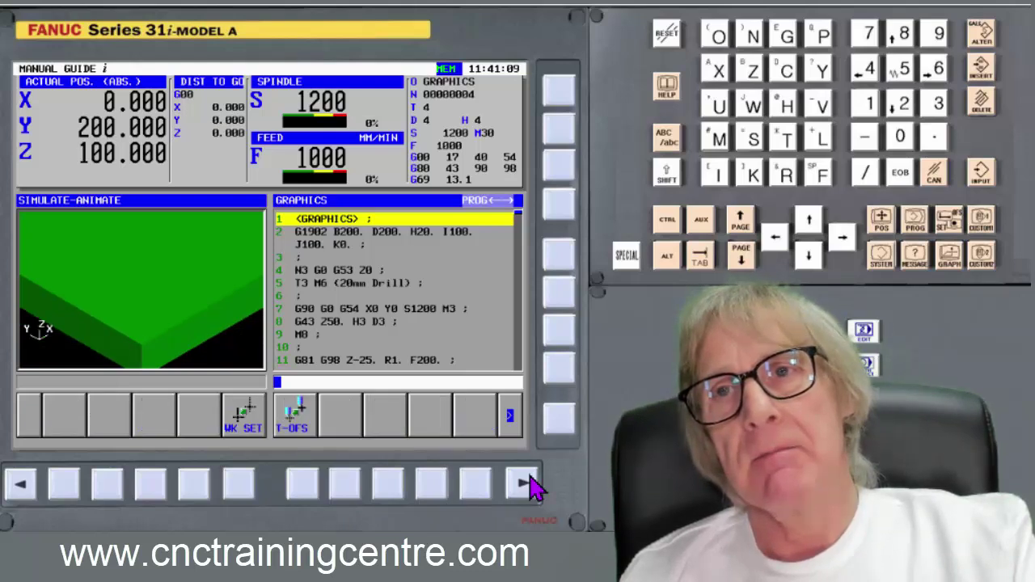
left_click(525, 483)
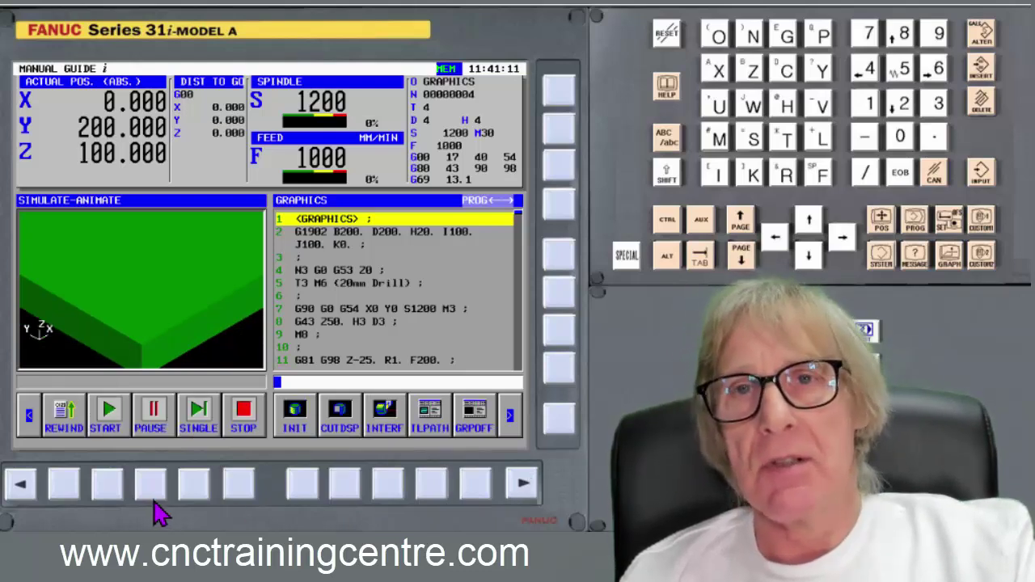
left_click(107, 487)
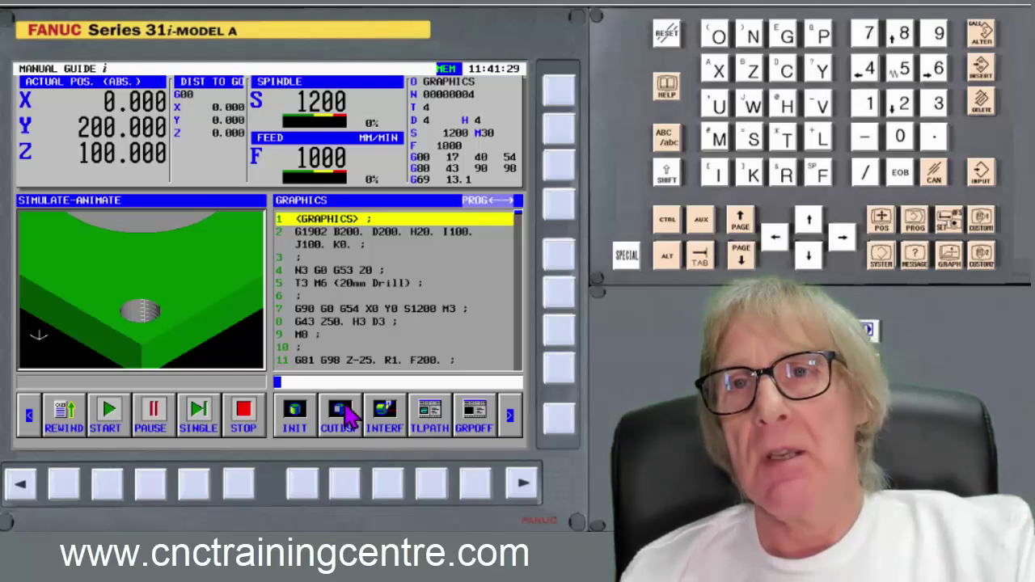
Switch to TLPATH toolpath display and fit the wireframe blank with AUTO.
left_click(431, 489)
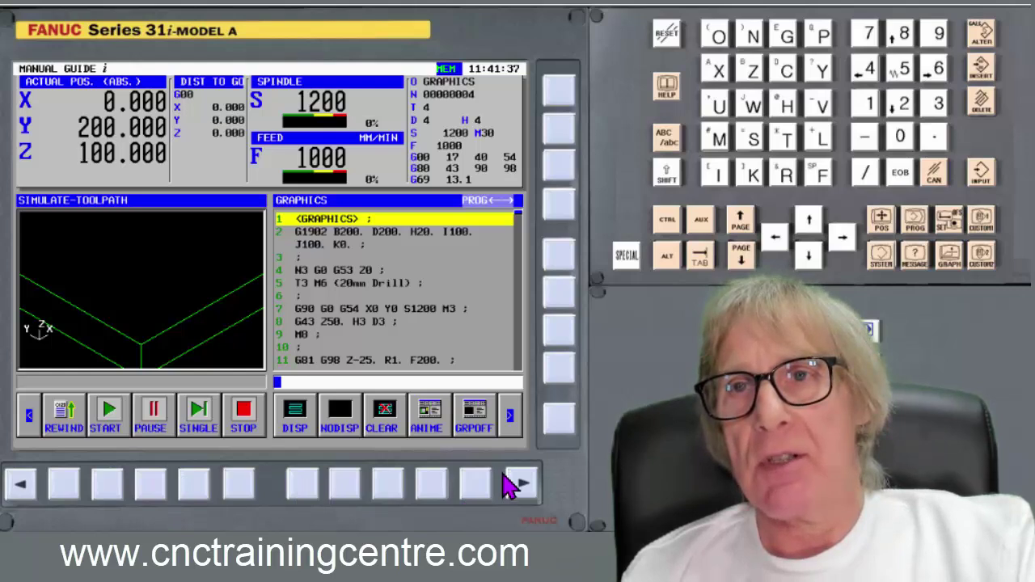
left_click(522, 485)
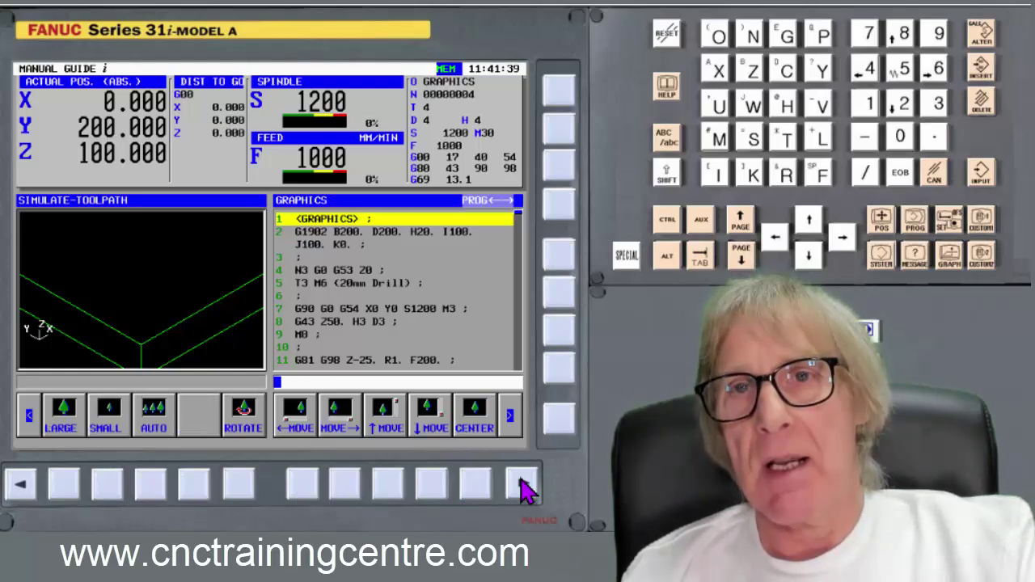
left_click(151, 488)
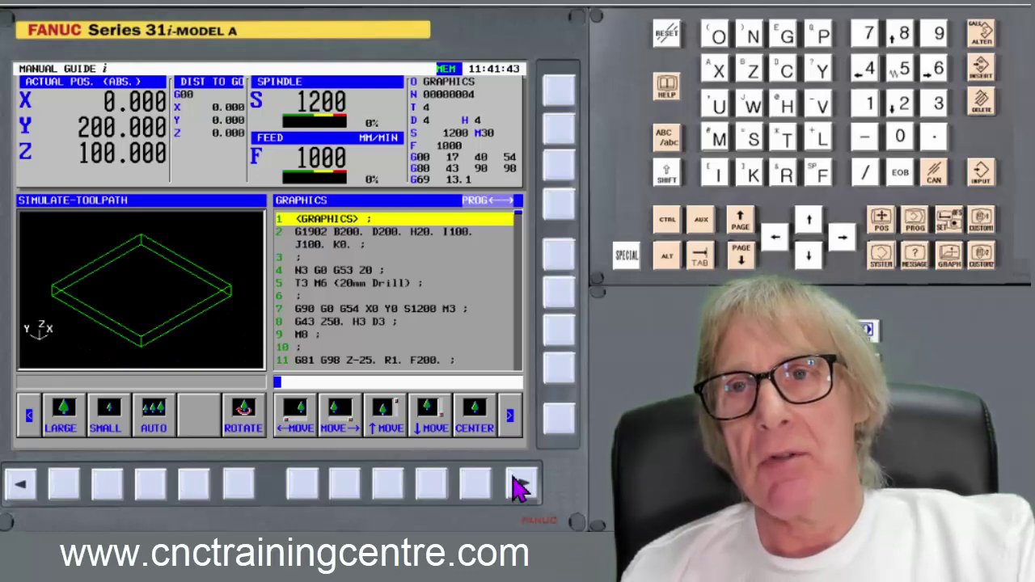
Draw the program's toolpath with START, then erase it with CLEAR.
left_click(520, 485)
left_click(520, 485)
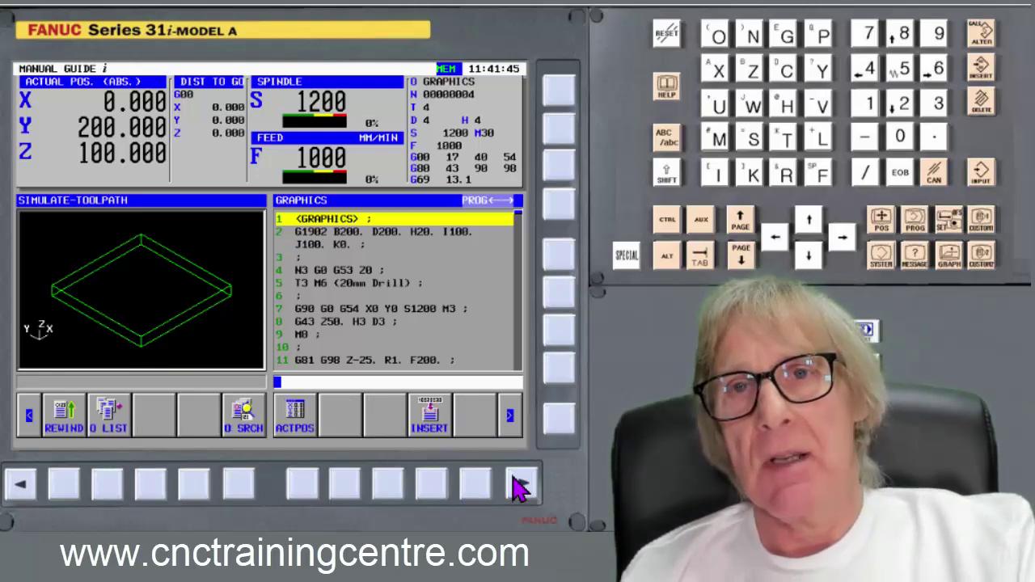
left_click(520, 485)
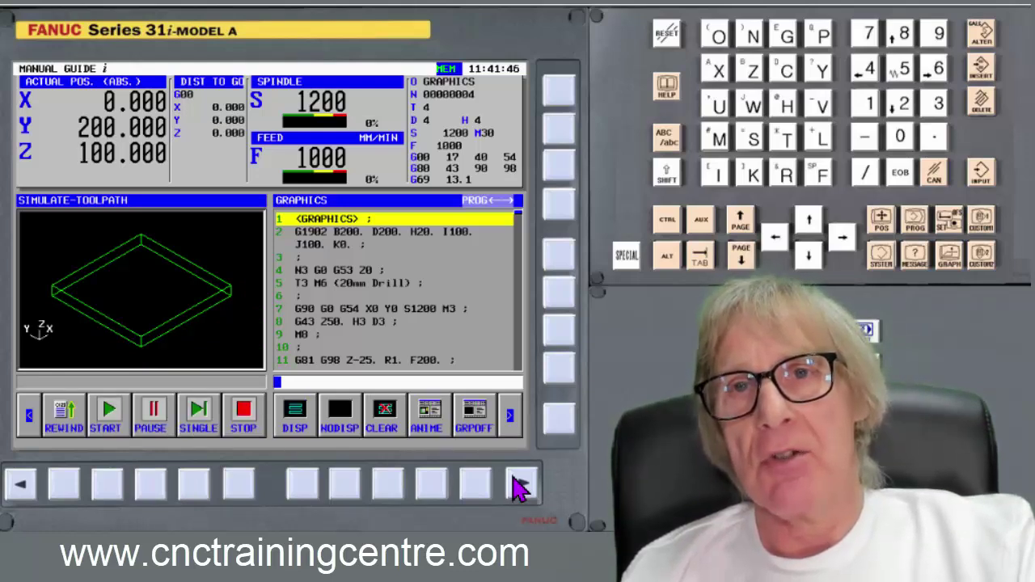
left_click(107, 489)
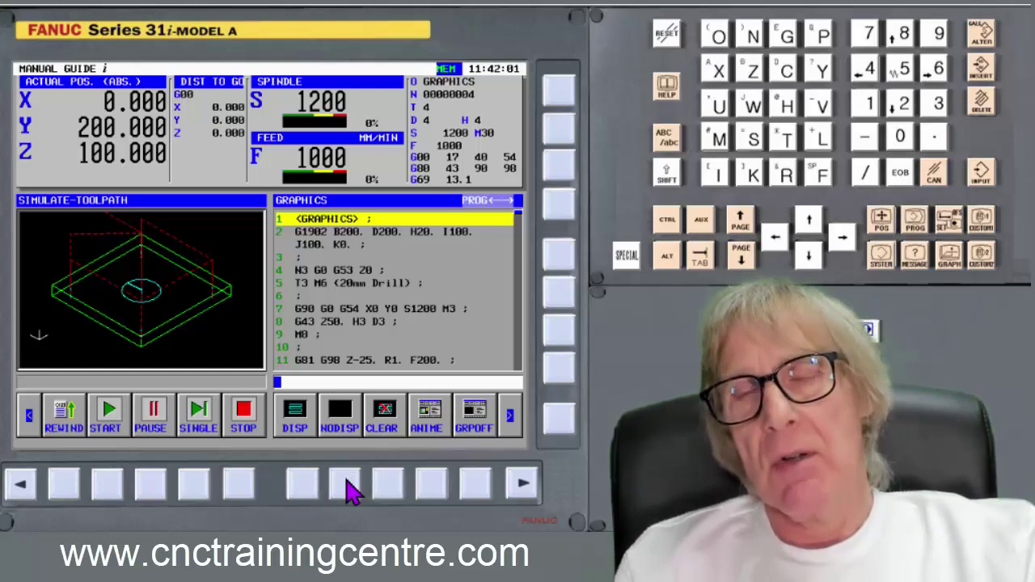
left_click(388, 483)
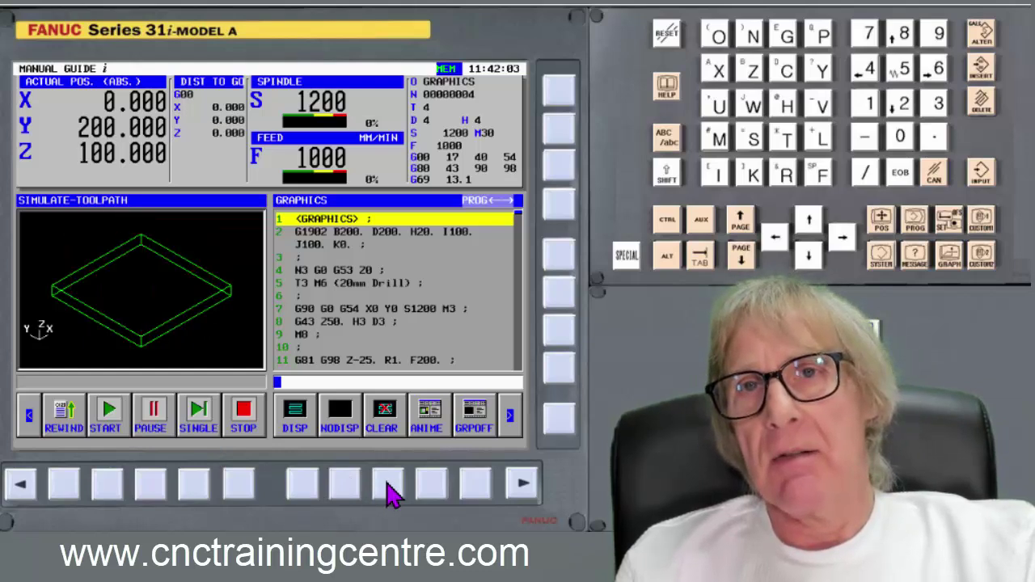
Return to ANIME view, step through the program lines, and exit with GRPOFF.
left_click(432, 483)
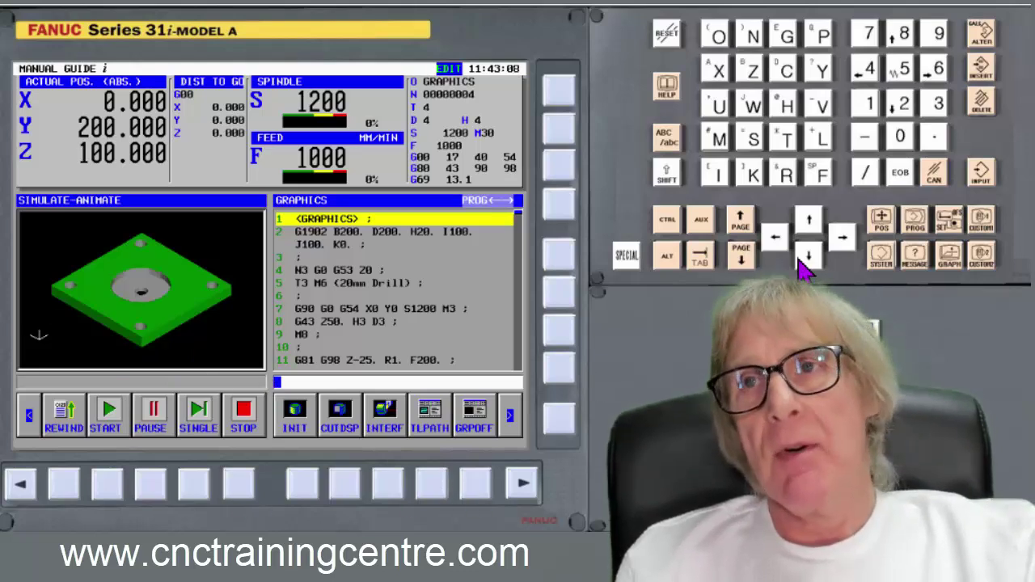
left_click(814, 257)
left_click(814, 257)
left_click(815, 257)
left_click(815, 257)
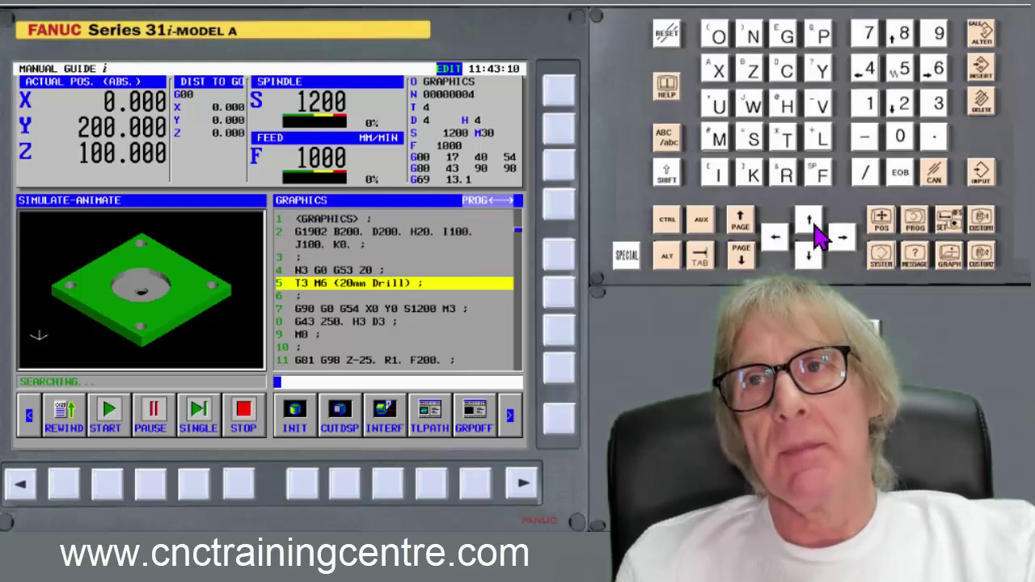
left_click(807, 223)
left_click(807, 223)
left_click(807, 223)
left_click(808, 223)
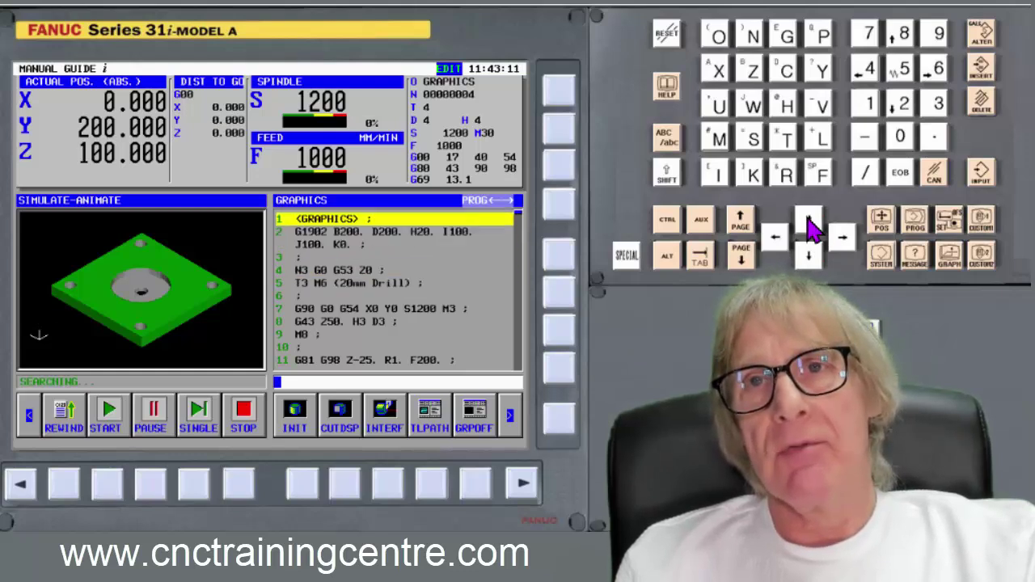
left_click(474, 481)
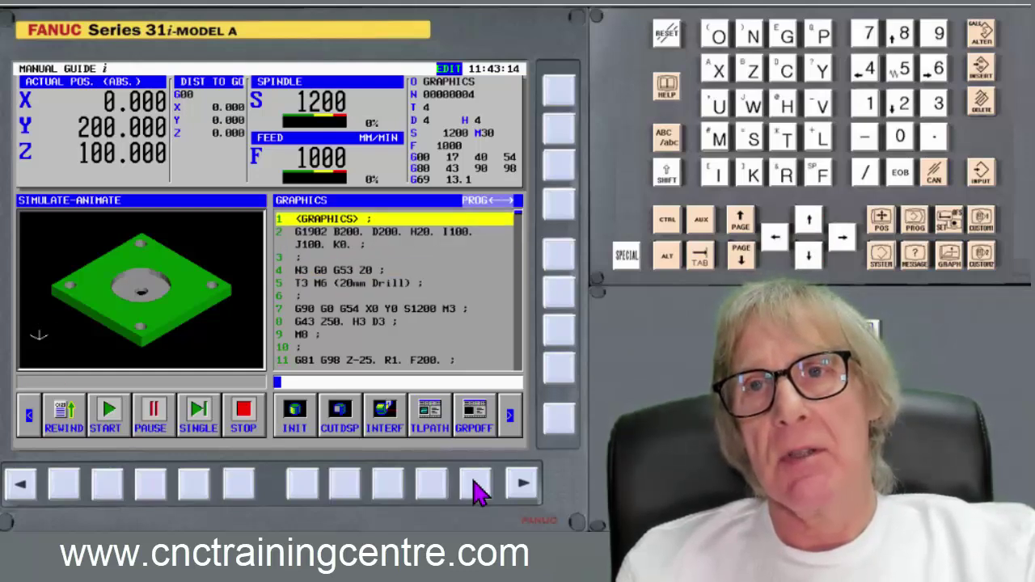
Move the cursor down three lines toward G90, then back up to the program name line.
left_click(809, 253)
left_click(809, 253)
left_click(810, 253)
left_click(809, 253)
left_click(809, 253)
left_click(809, 253)
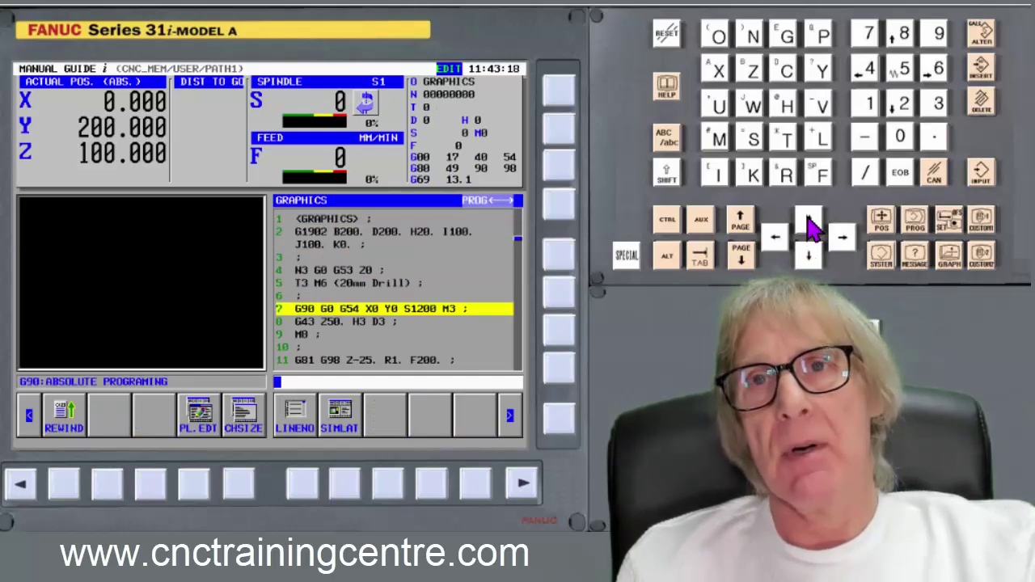
left_click(807, 223)
left_click(808, 223)
left_click(807, 223)
left_click(808, 223)
left_click(807, 223)
left_click(808, 223)
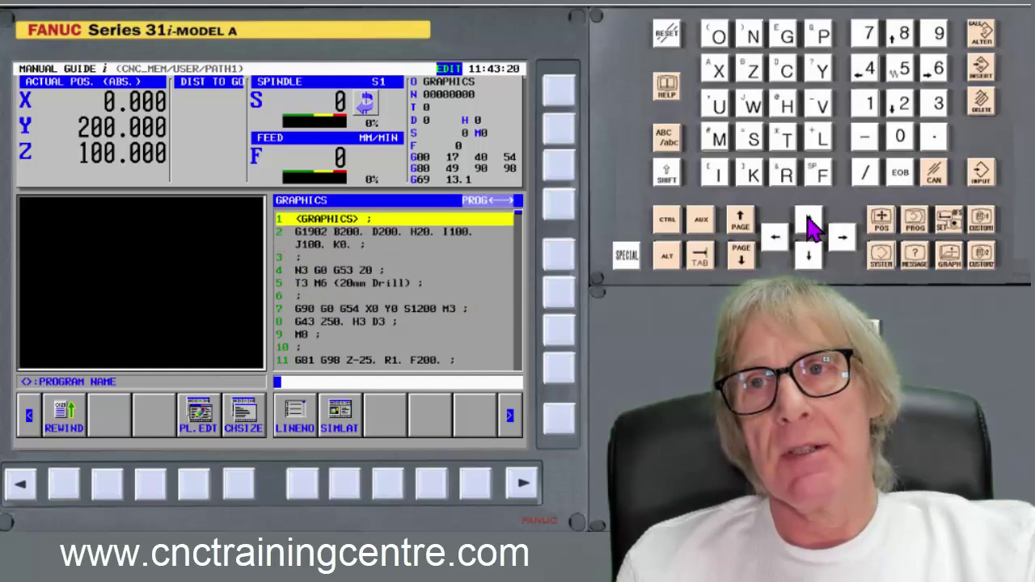